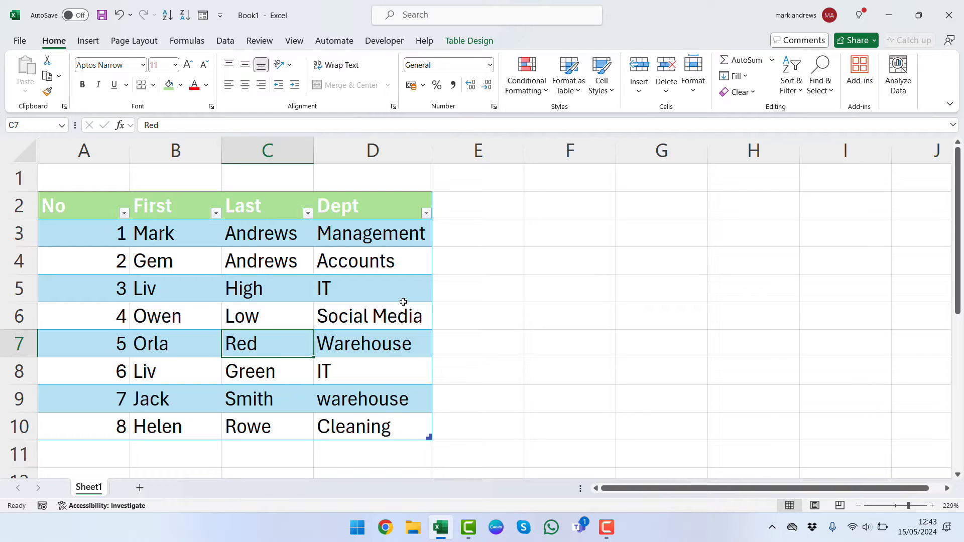
Save the workbook as "made" in the OneDrive Documents folder.
{"action": "key", "text": "ctrl+s"}
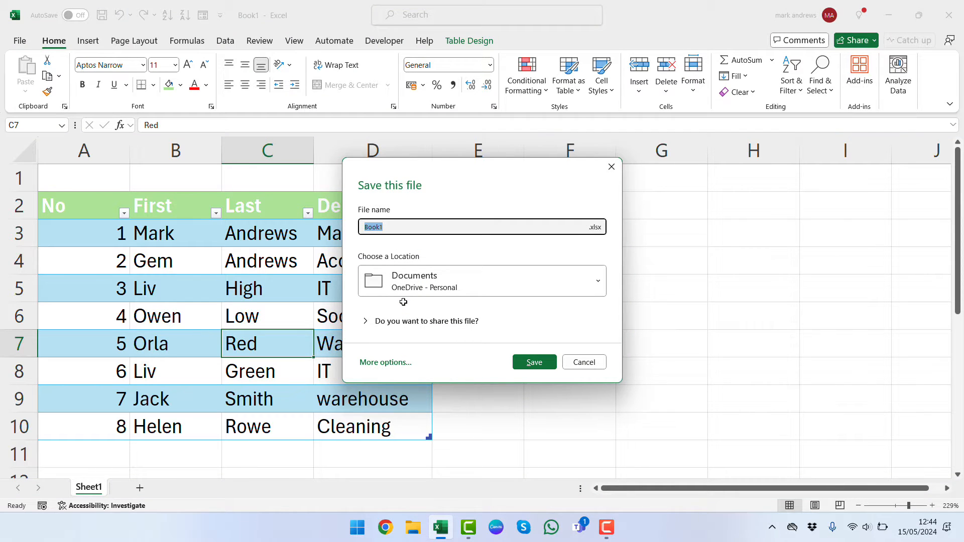
{"action": "type", "text": "made"}
{"action": "left_click", "coordinate": [533, 363]}
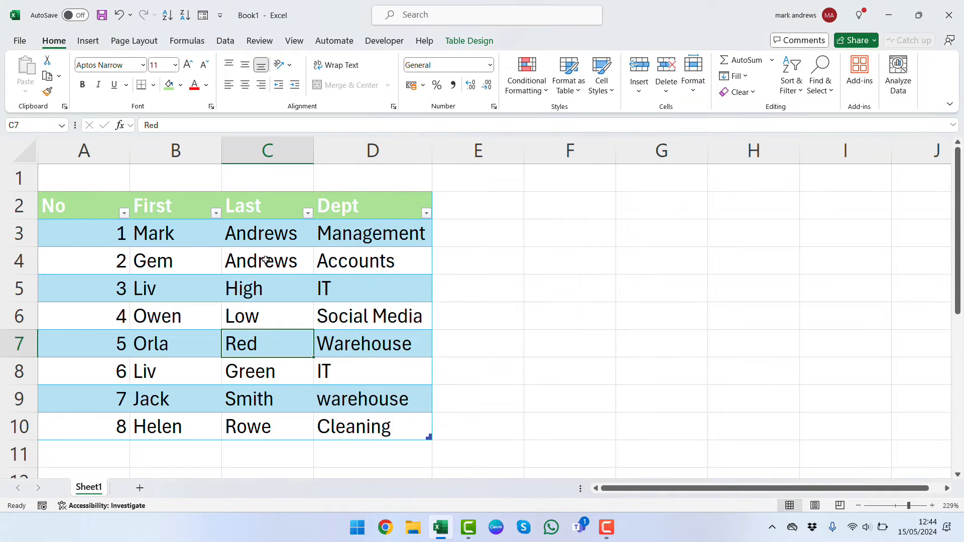
View the print preview and print settings of the employee sheet, and return to the worksheet.
{"action": "left_click", "coordinate": [21, 40]}
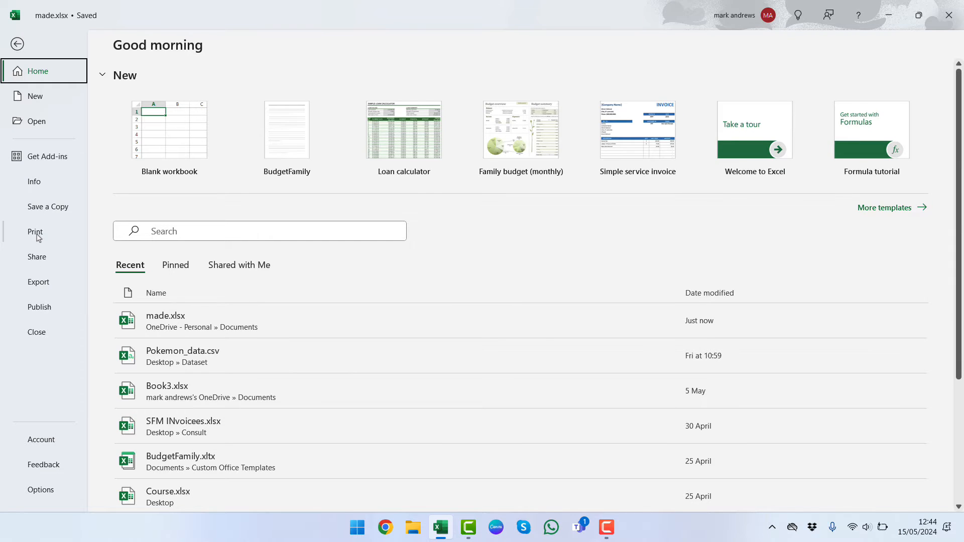
{"action": "key", "text": "Escape"}
{"action": "key", "text": "ctrl+p"}
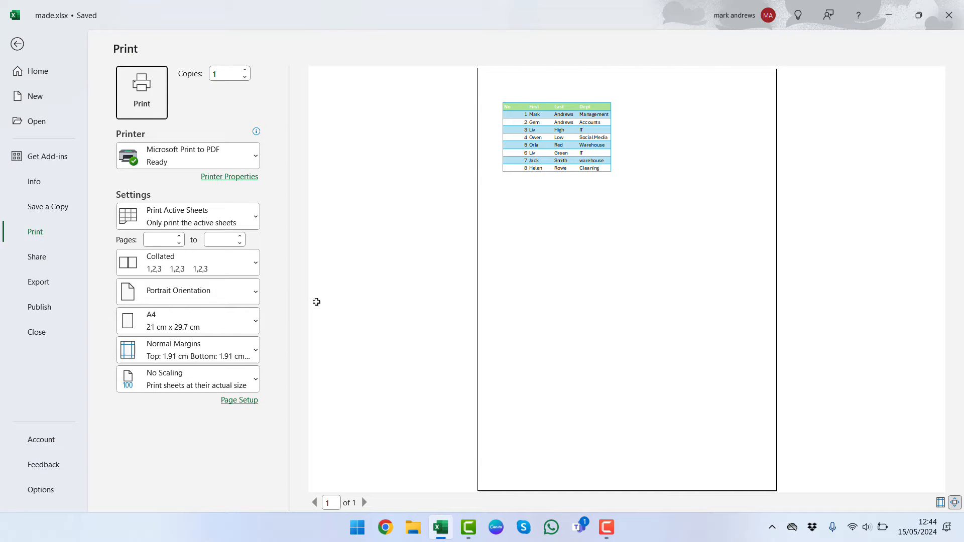
{"action": "mouse_move", "coordinate": [241, 156]}
{"action": "left_click", "coordinate": [17, 44]}
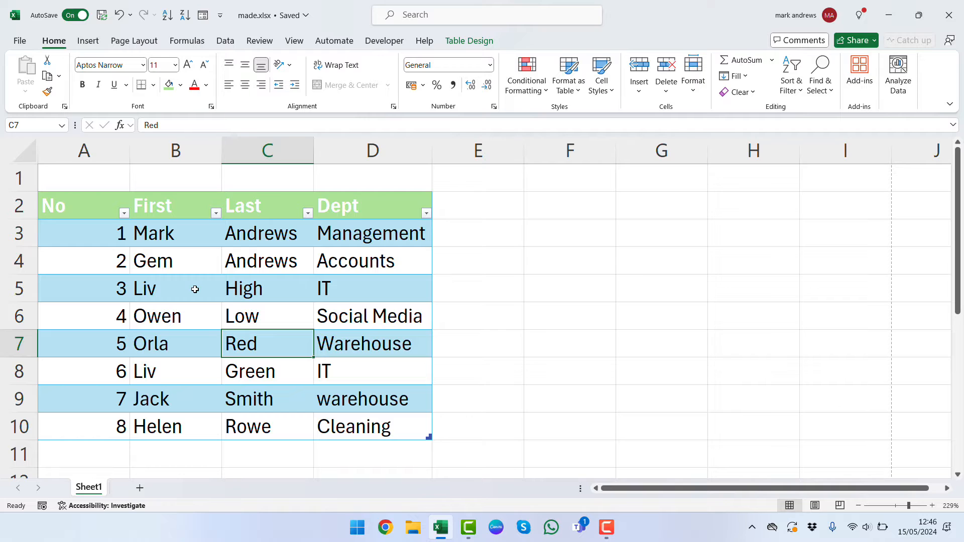
Convert the employee table in A2:D10 to a normal range.
{"action": "left_click_drag", "start_coordinate": [71, 206], "coordinate": [382, 427]}
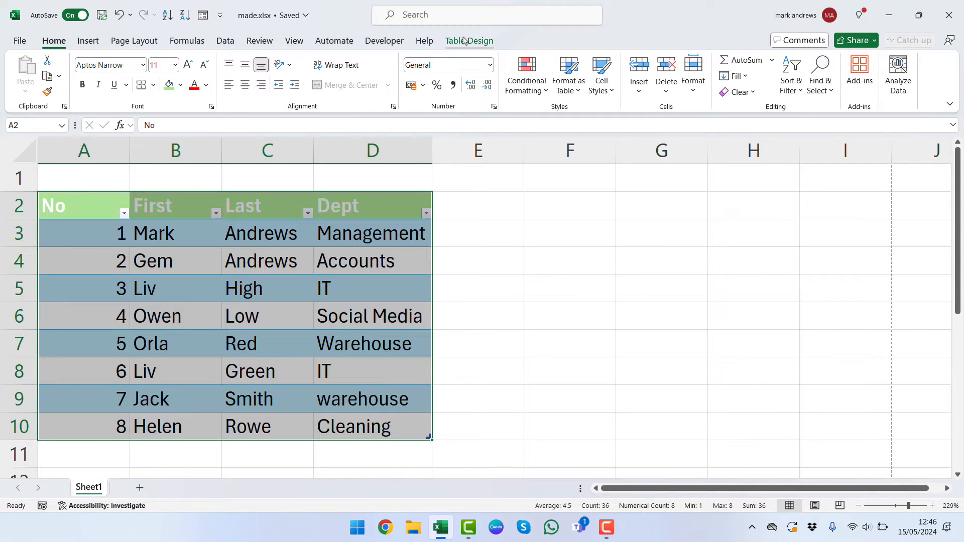
{"action": "left_click", "coordinate": [470, 40]}
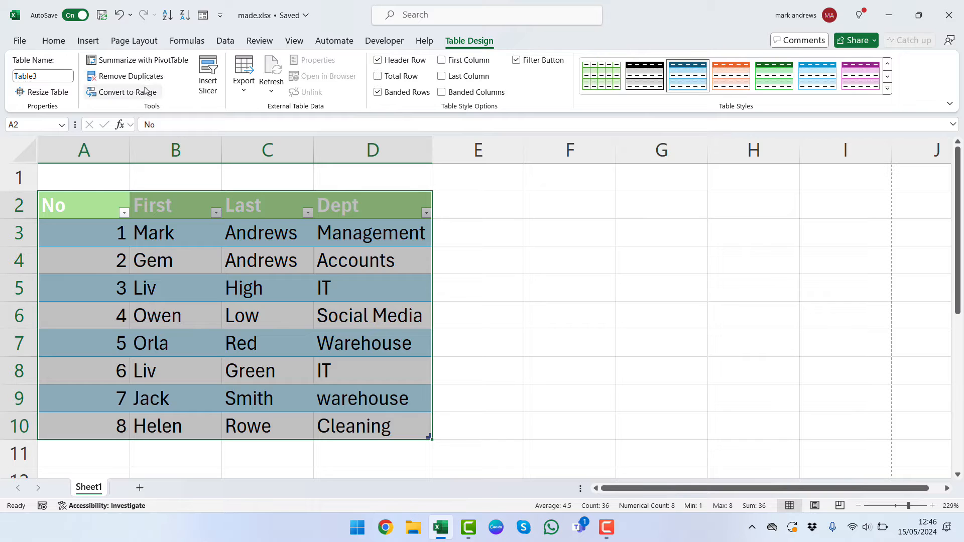
{"action": "left_click", "coordinate": [128, 92]}
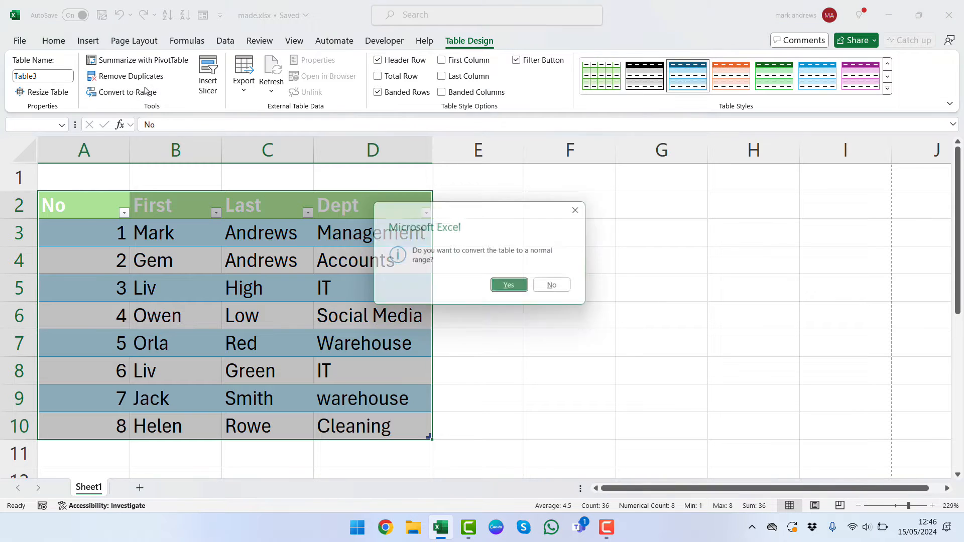
{"action": "left_click", "coordinate": [511, 288]}
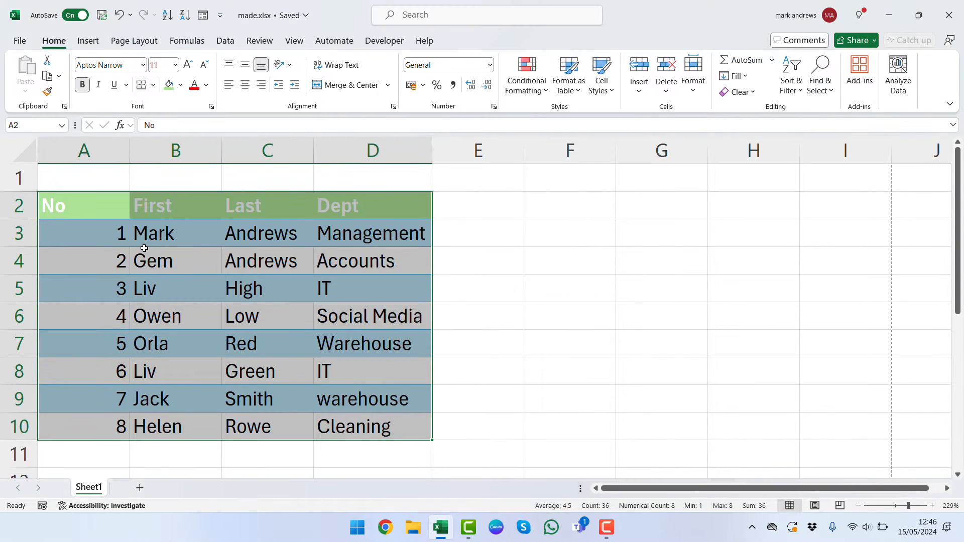
Create a table with headers from the data range $A$2:$D$10.
{"action": "left_click", "coordinate": [280, 243]}
{"action": "left_click", "coordinate": [279, 243]}
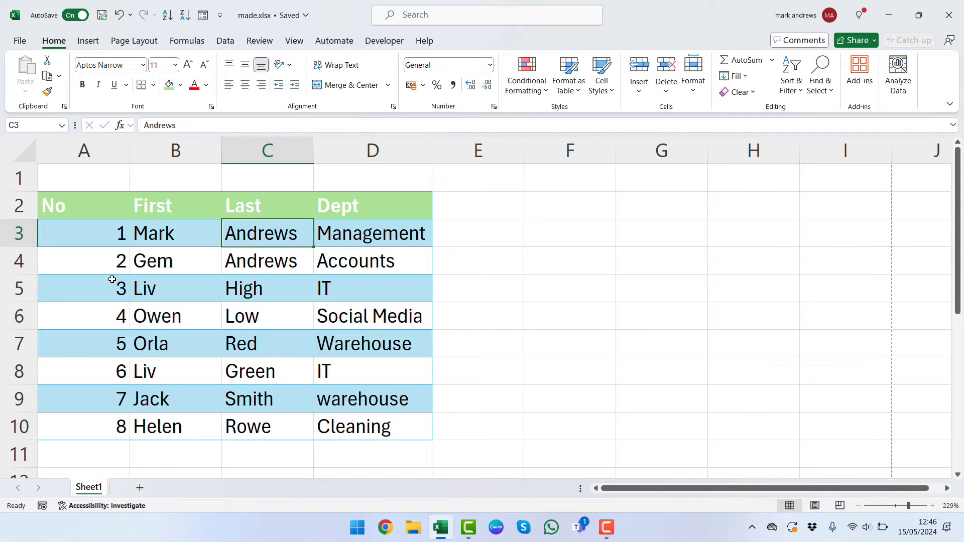
{"action": "key", "text": "ctrl+t"}
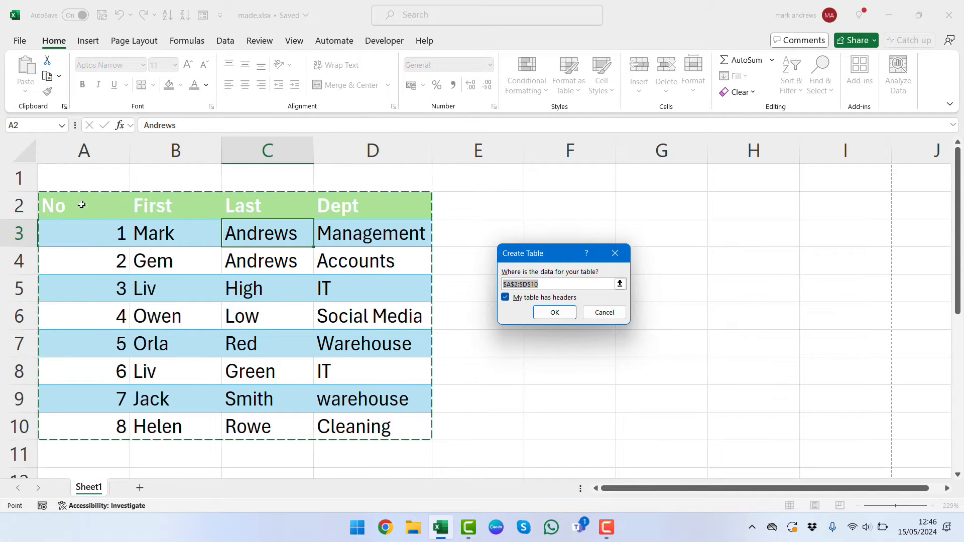
{"action": "left_click", "coordinate": [555, 311]}
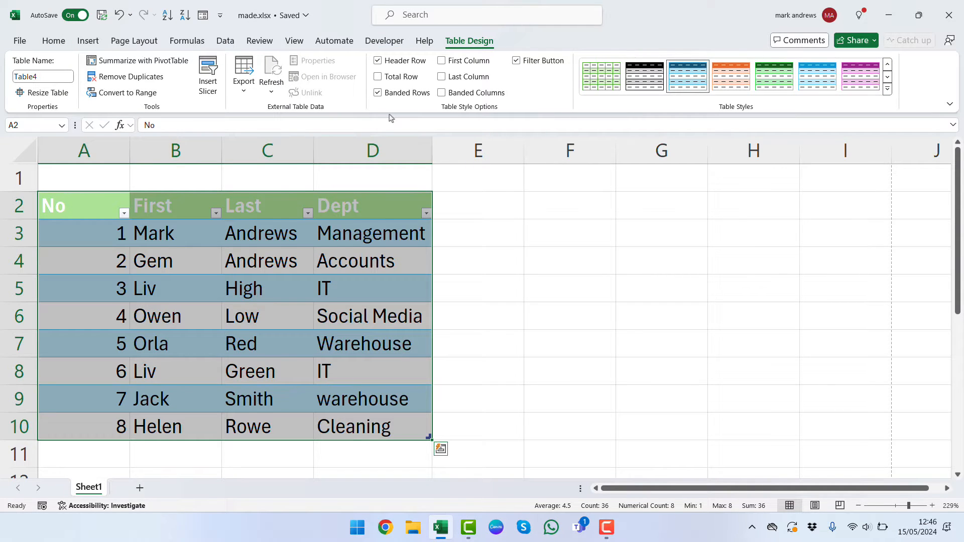
View the sort and filter options of the No column, close them and select the Dept header cell.
{"action": "left_click", "coordinate": [124, 215]}
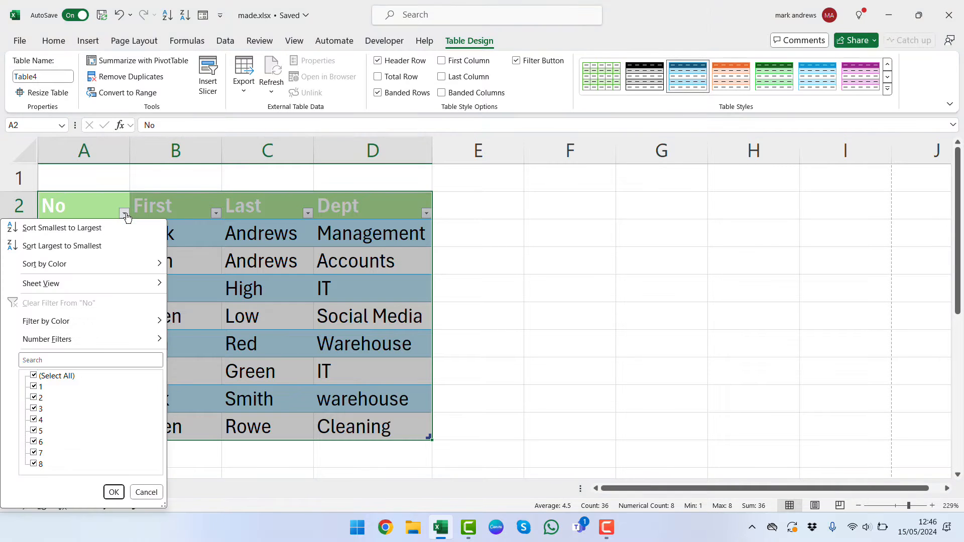
{"action": "left_click", "coordinate": [125, 215]}
{"action": "left_click", "coordinate": [389, 201]}
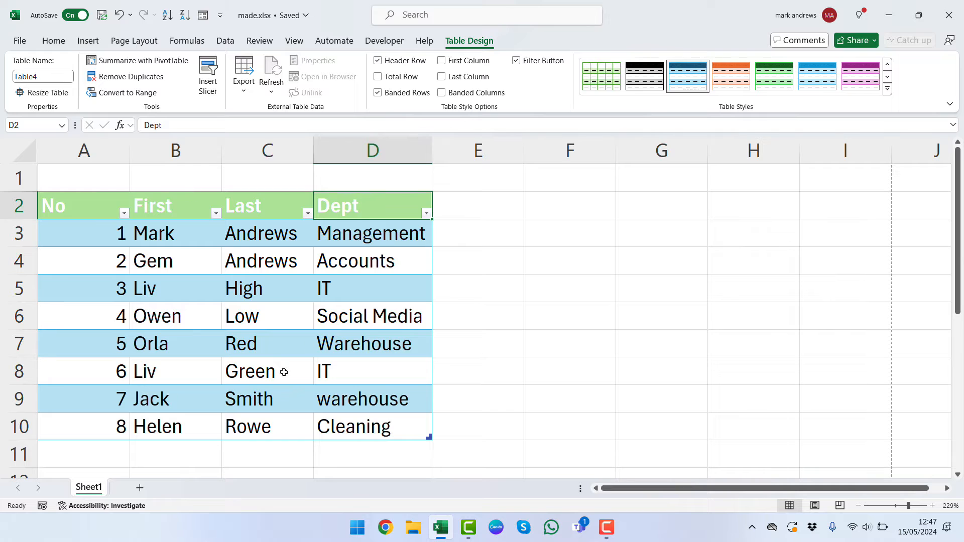
Move the active cell one cell at a time along the header row to No and down to A6.
{"action": "key", "text": "Left"}
{"action": "key", "text": "Left"}
{"action": "key", "text": "Left"}
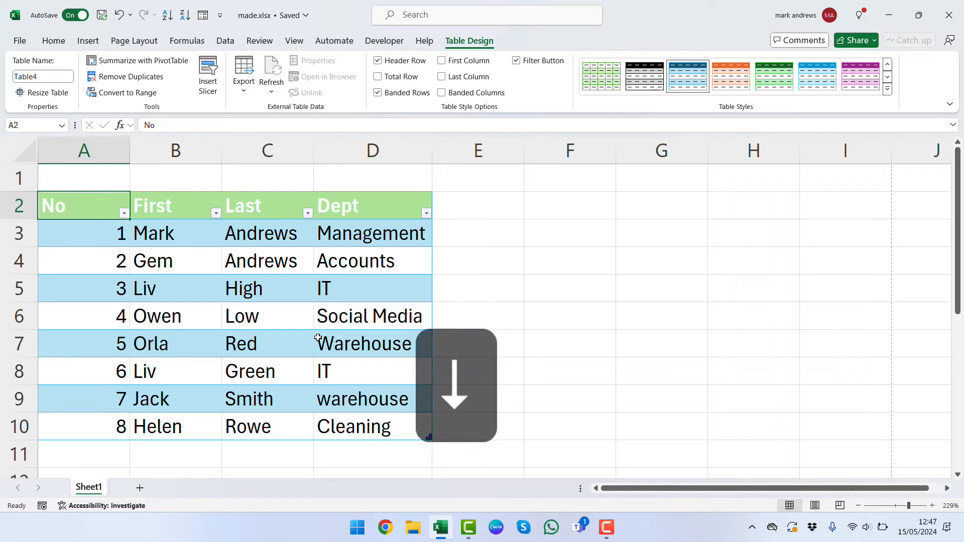
{"action": "key", "text": "Up"}
{"action": "key", "text": "Down"}
{"action": "key", "text": "Down"}
{"action": "key", "text": "Down"}
{"action": "key", "text": "Down"}
{"action": "key", "text": "Down"}
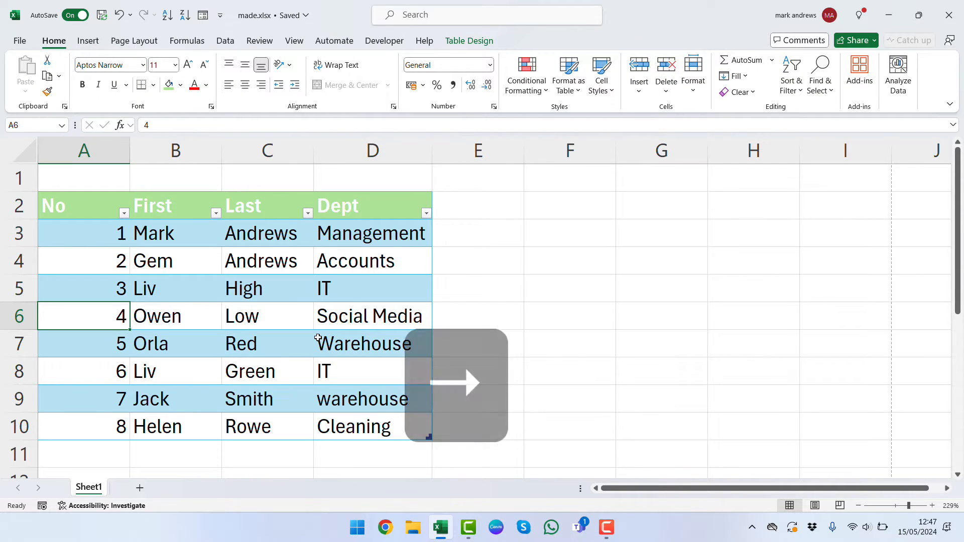
Move the active cell one cell at a time across row 6 and back, and up to B4.
{"action": "key", "text": "Right"}
{"action": "key", "text": "Right"}
{"action": "key", "text": "Right"}
{"action": "key", "text": "Right"}
{"action": "key", "text": "Left"}
{"action": "key", "text": "Left"}
{"action": "key", "text": "Left"}
{"action": "key", "text": "Left"}
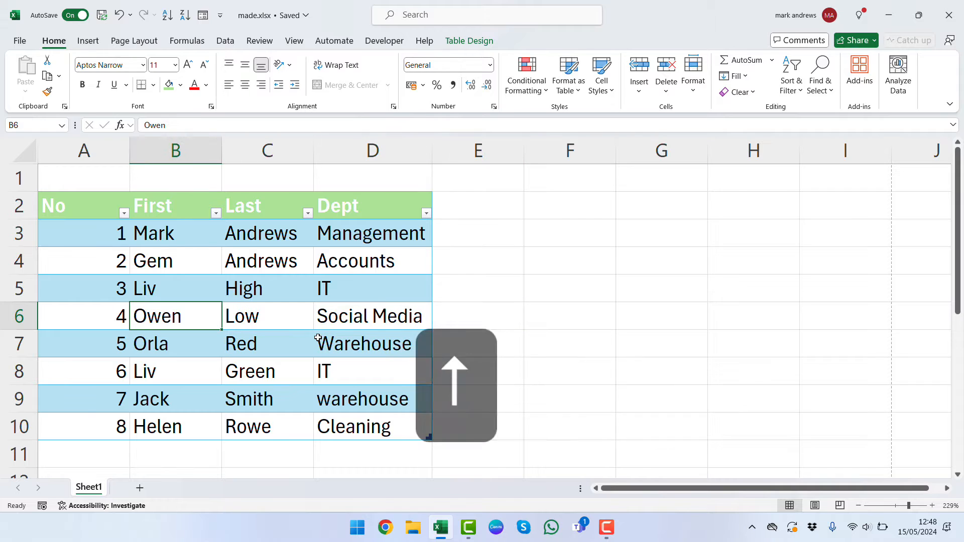
{"action": "key", "text": "Up"}
{"action": "key", "text": "Up"}
{"action": "key", "text": "Right"}
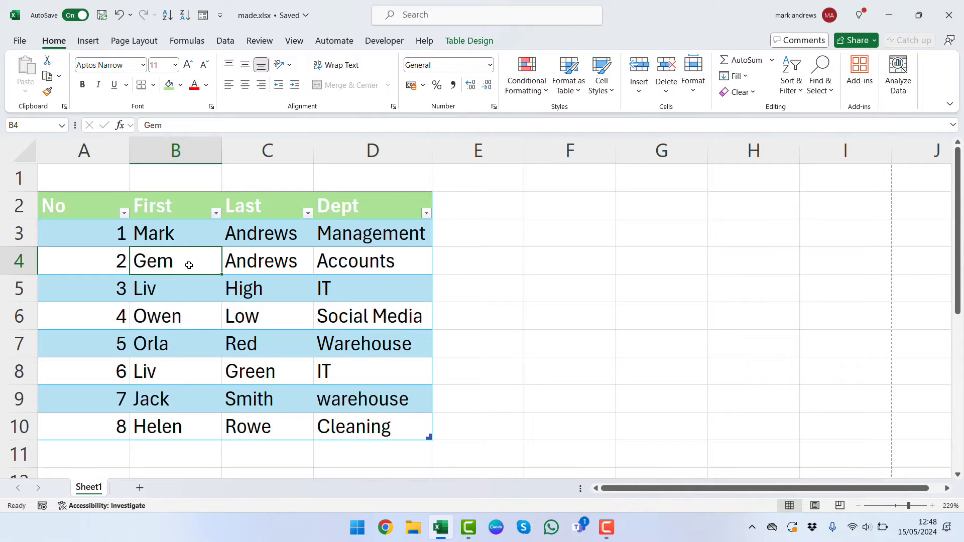
Select the row range B4:D4, and then select C3:C9 in the Last column instead.
{"action": "left_click", "coordinate": [357, 249], "text": "shift"}
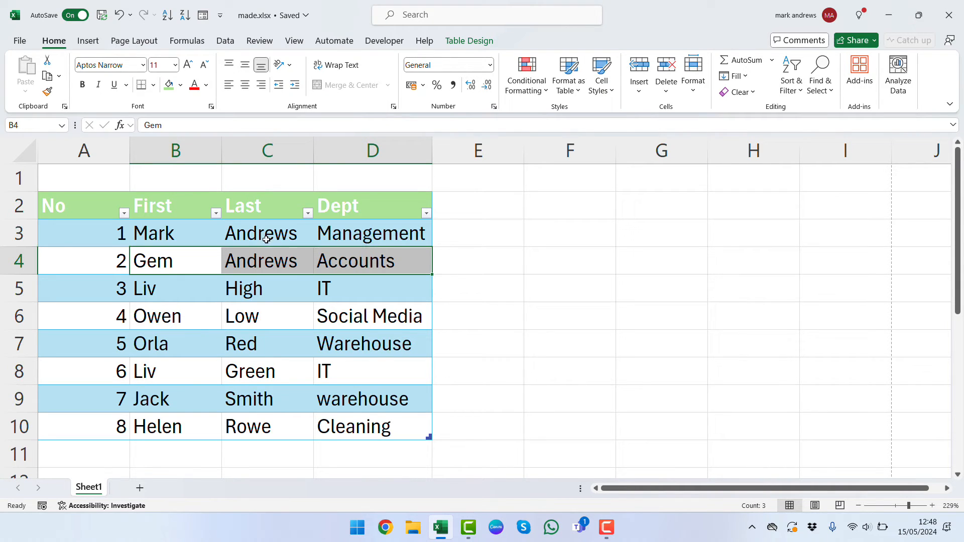
{"action": "left_click_drag", "start_coordinate": [262, 233], "coordinate": [274, 389]}
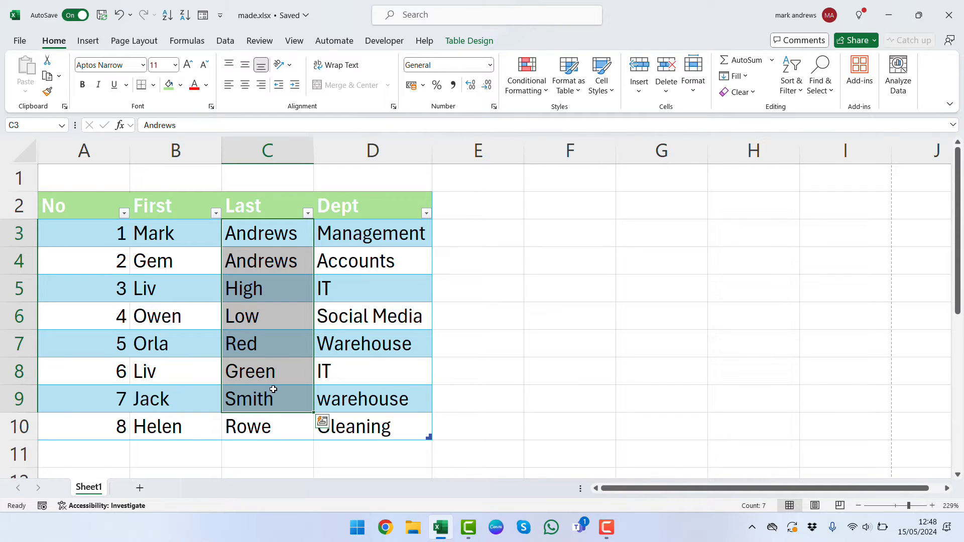
Jump to the last entry in the Last column, and switch between cell A1 and the last used cell D10.
{"action": "key", "text": "ctrl+Down"}
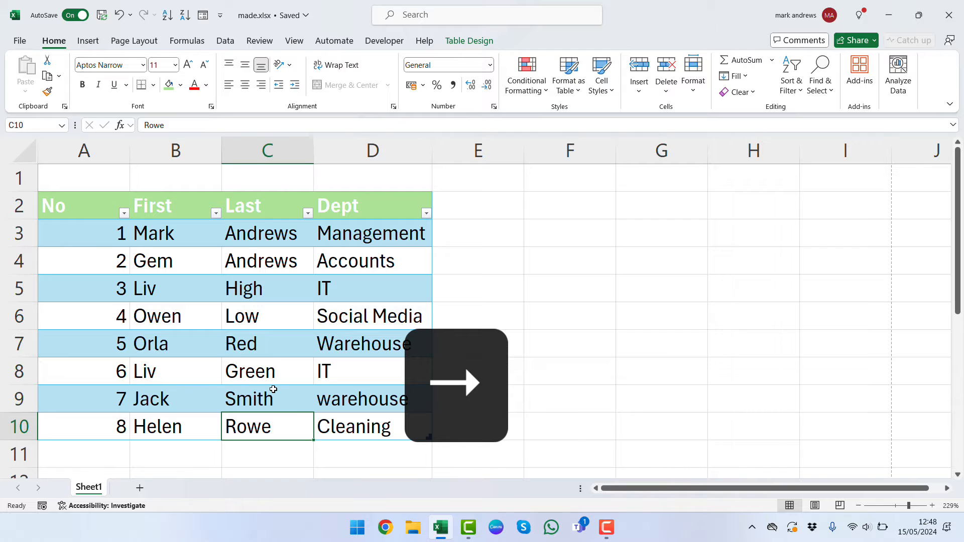
{"action": "key", "text": "Right"}
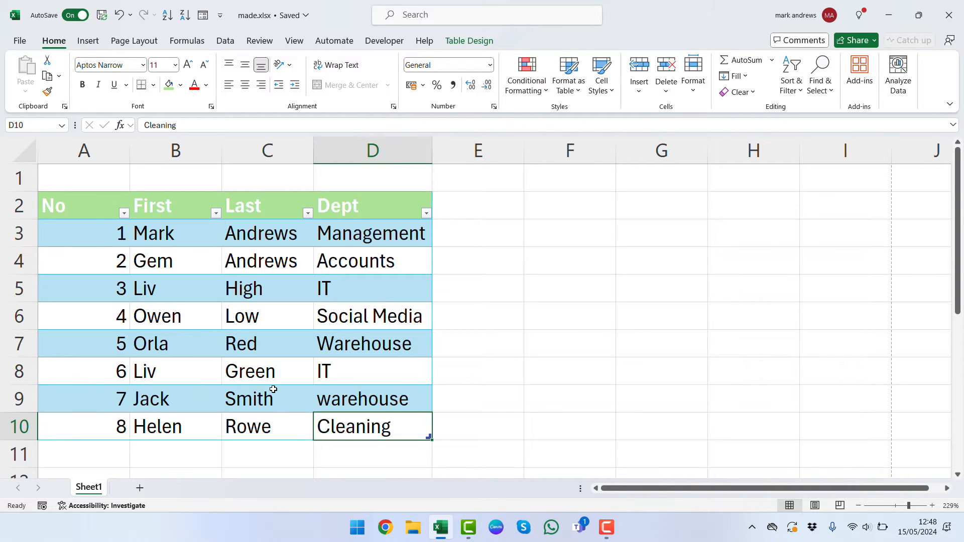
{"action": "key", "text": "ctrl+Home"}
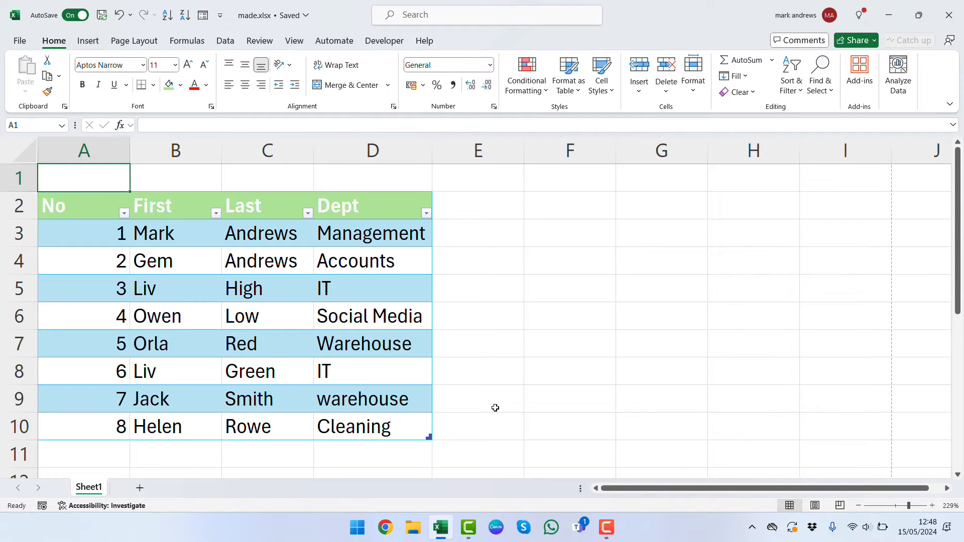
{"action": "left_click", "coordinate": [872, 340]}
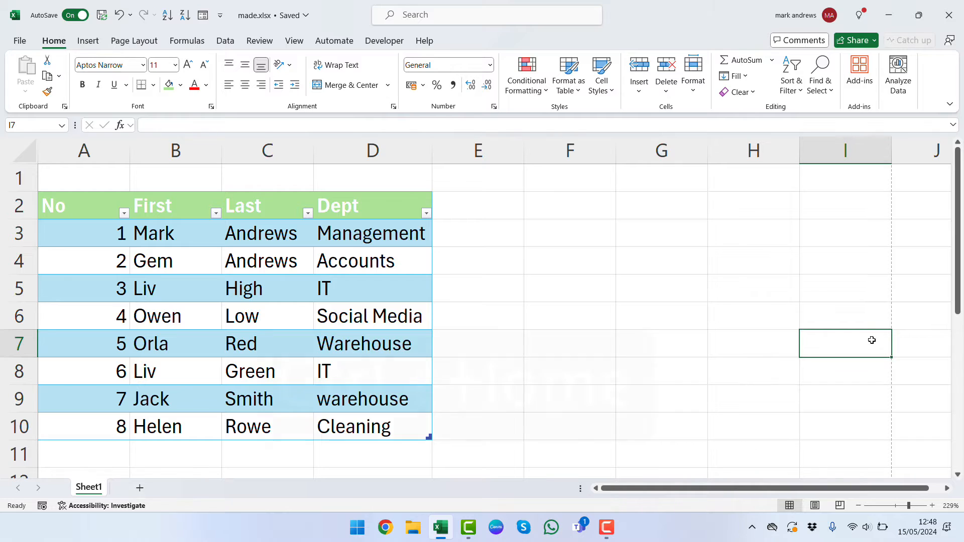
{"action": "key", "text": "ctrl+Home"}
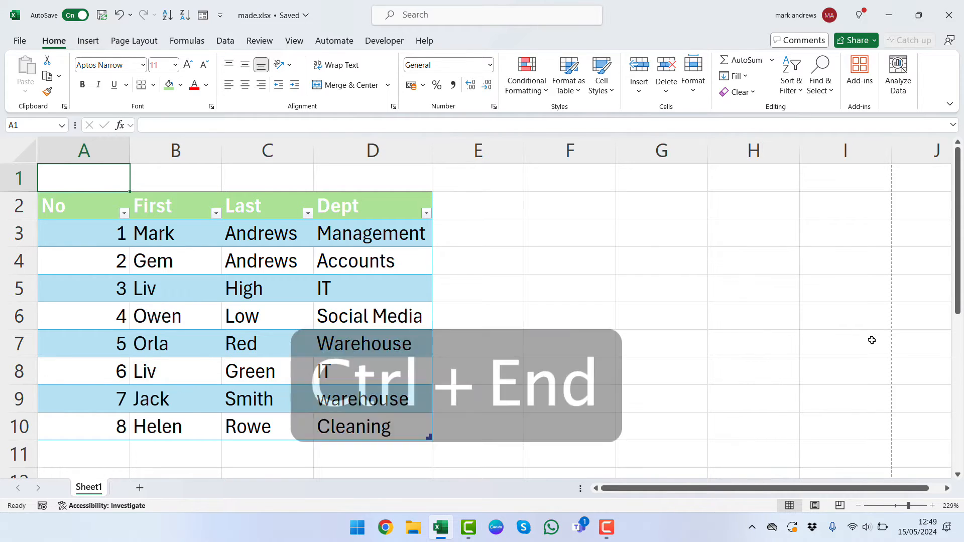
{"action": "key", "text": "ctrl+End"}
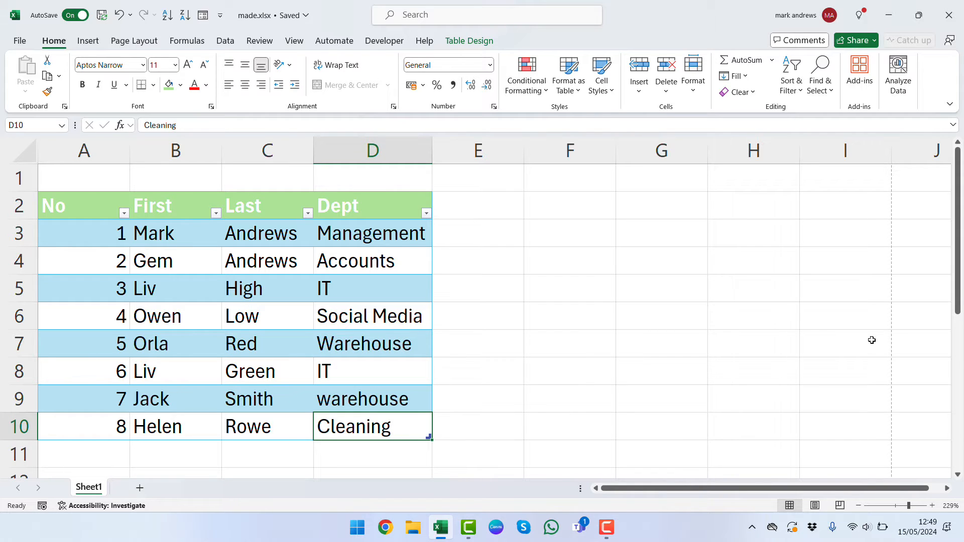
{"action": "key", "text": "ctrl+Home"}
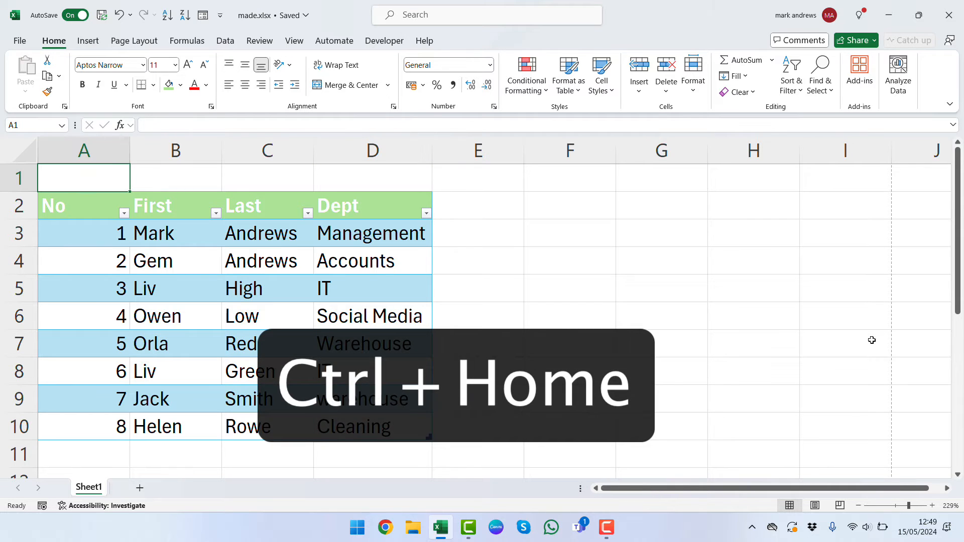
{"action": "key", "text": "ctrl+End"}
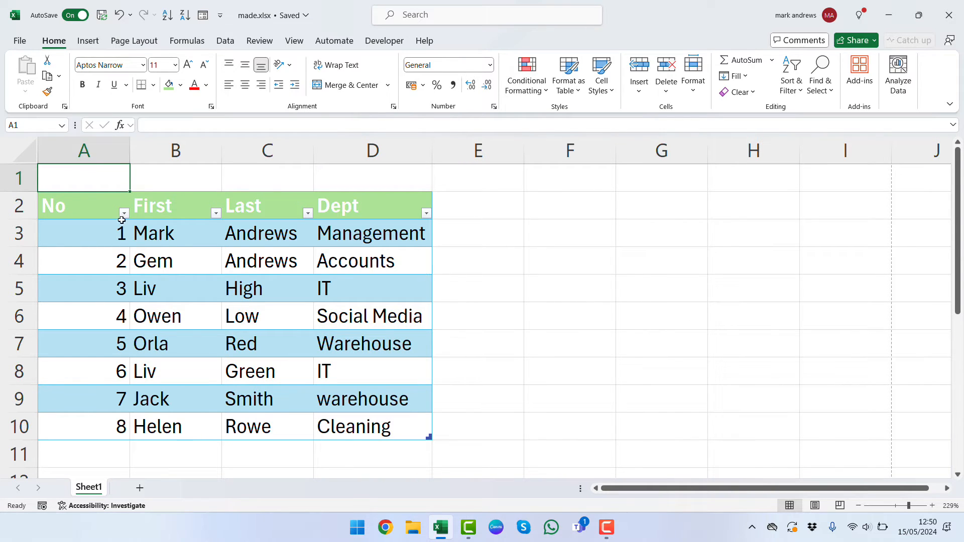
Delete the empty row 1 above the table.
{"action": "left_click", "coordinate": [27, 172]}
{"action": "right_click", "coordinate": [28, 172]}
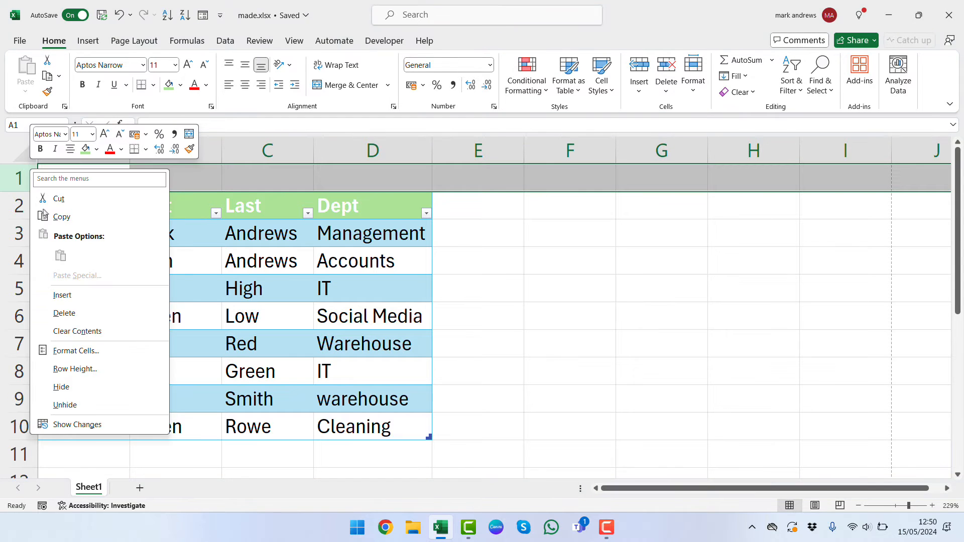
{"action": "left_click", "coordinate": [64, 313]}
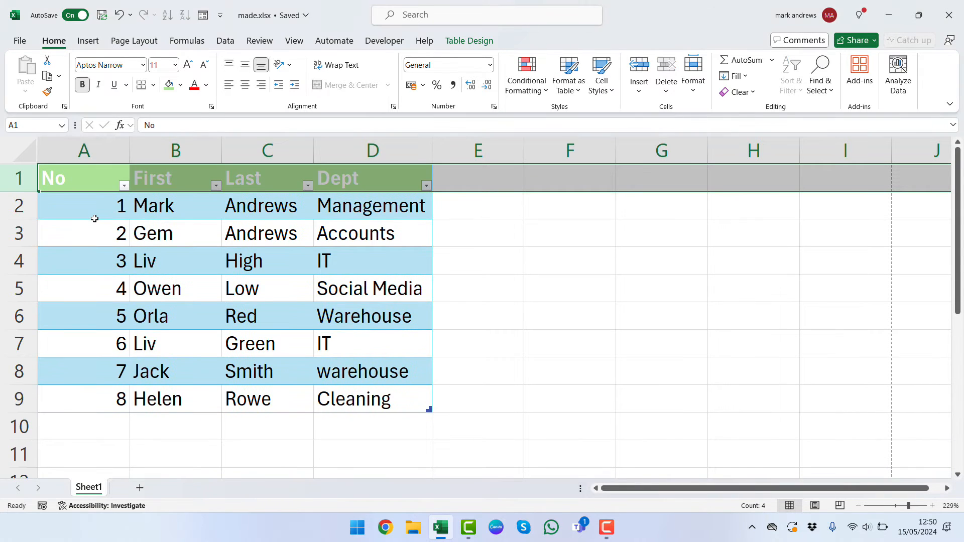
Jump between the last used cell D10 and cell A1, finishing on the Dept header in D1.
{"action": "key", "text": "Left"}
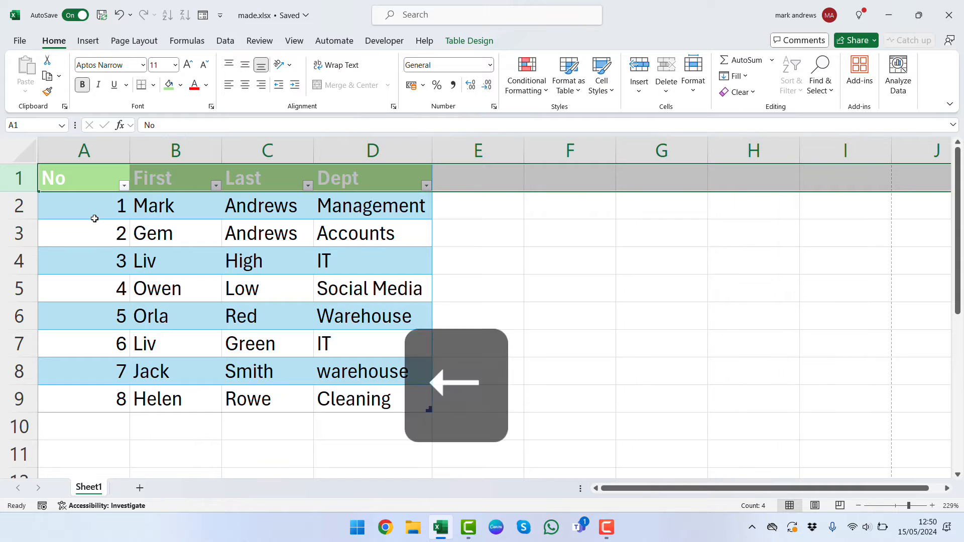
{"action": "key", "text": "ctrl+End"}
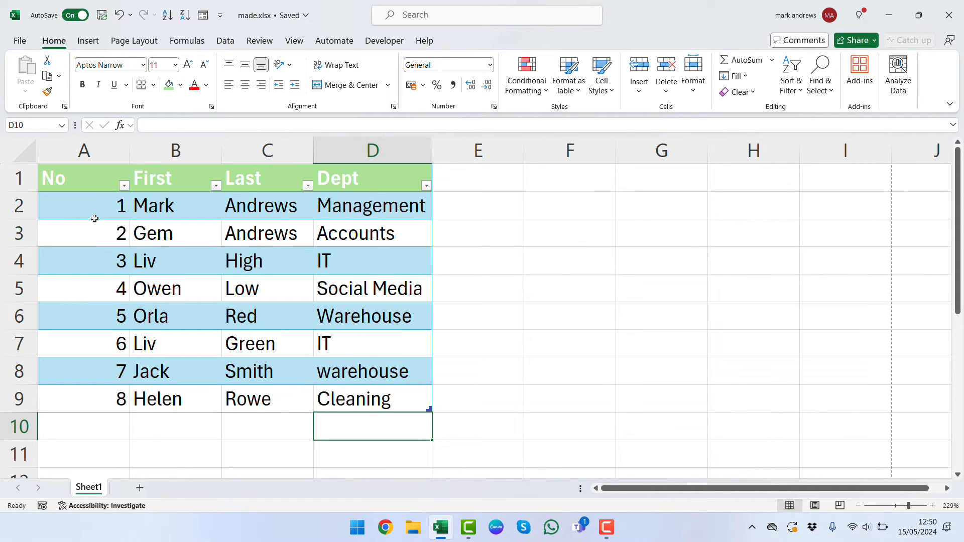
{"action": "key", "text": "ctrl+Home"}
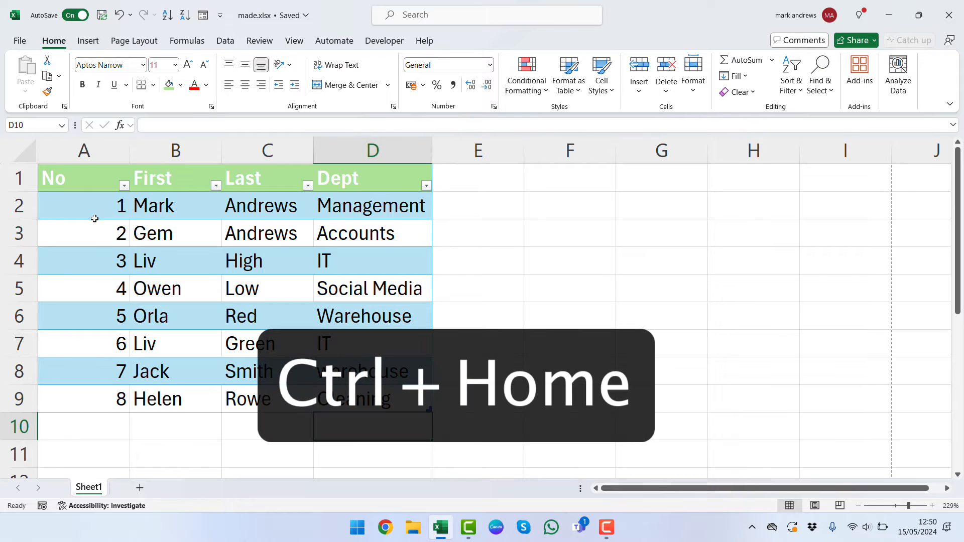
{"action": "key", "text": "ctrl+End"}
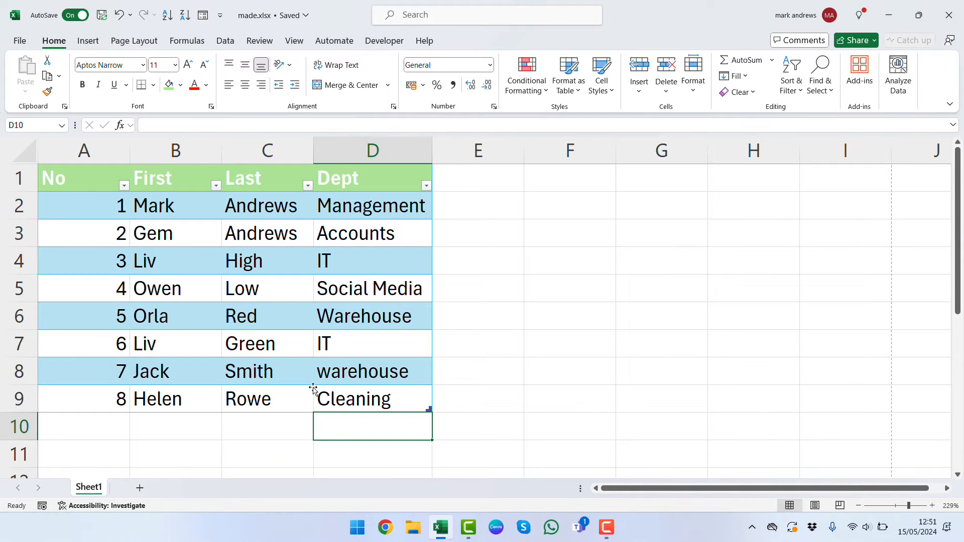
{"action": "key", "text": "ctrl+Up"}
{"action": "key", "text": "ctrl+Up"}
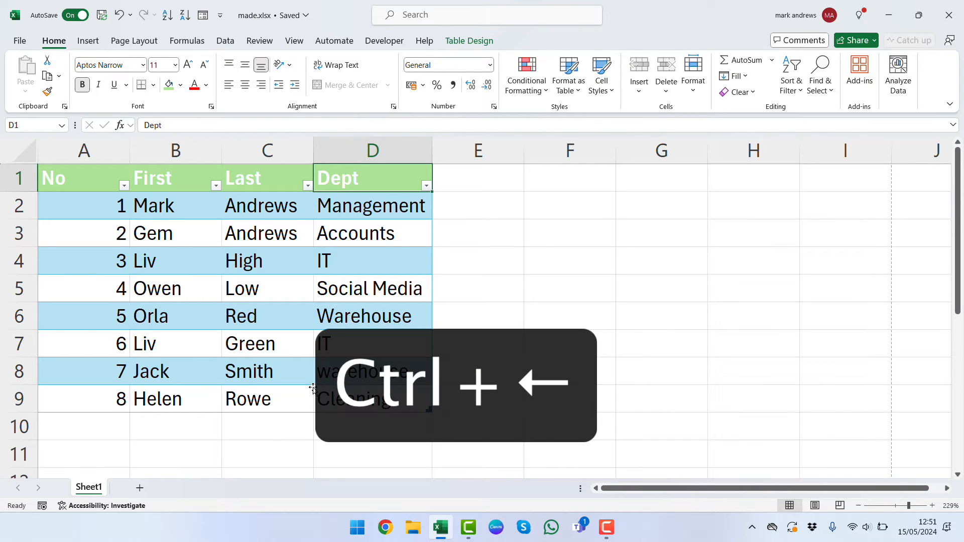
Jump from the Dept header along the table's edges to A1, A9 and finally D9.
{"action": "key", "text": "ctrl+Left"}
{"action": "key", "text": "ctrl+Down"}
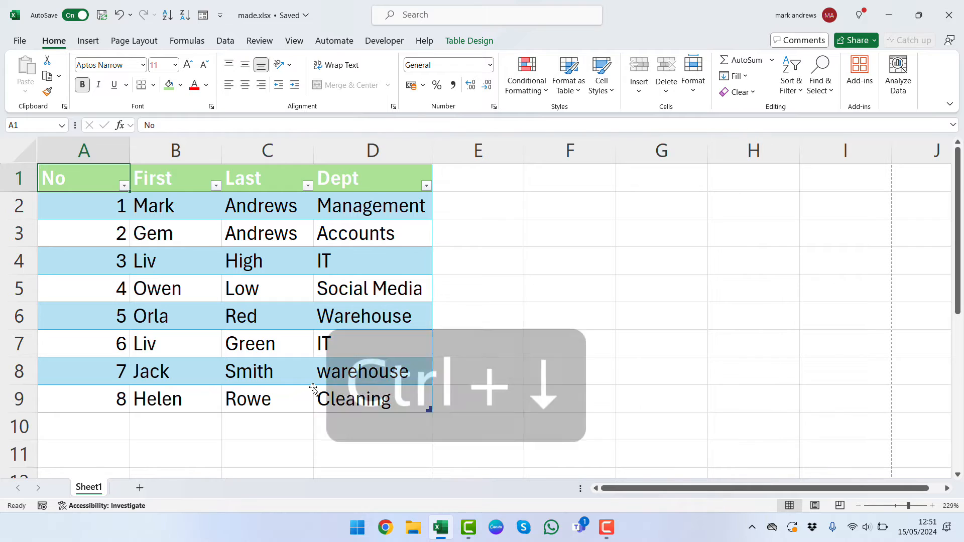
{"action": "key", "text": "ctrl+Right"}
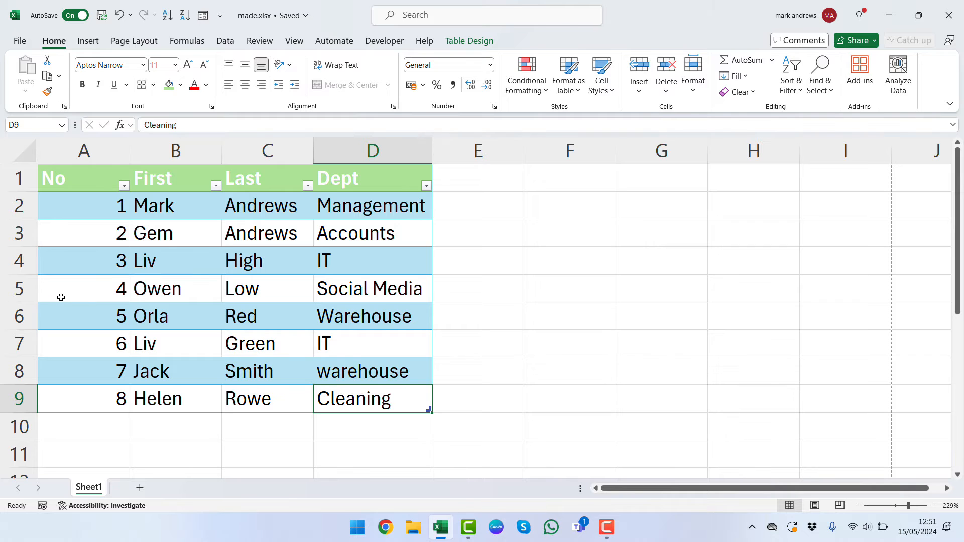
Insert a blank row above row 5 of the employee table.
{"action": "left_click", "coordinate": [20, 290]}
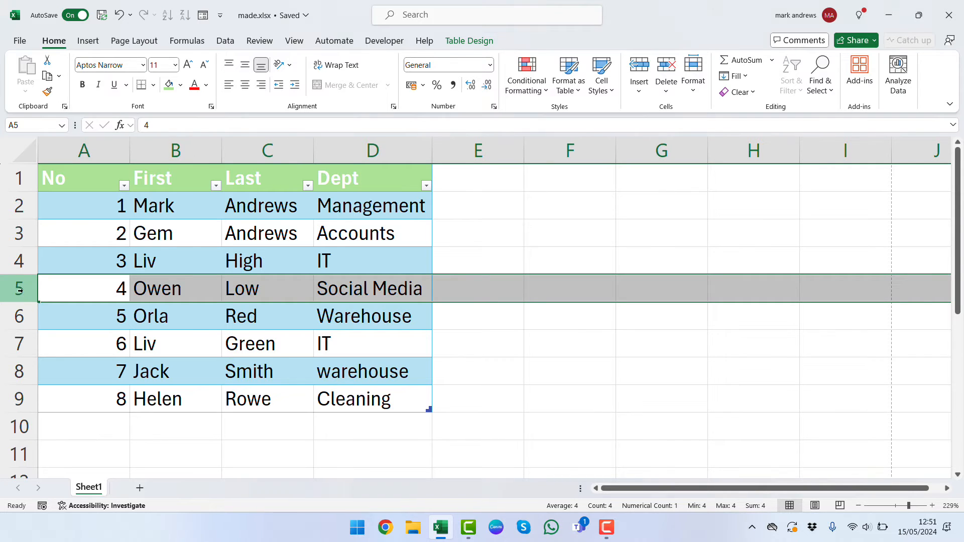
{"action": "right_click", "coordinate": [20, 290]}
{"action": "left_click", "coordinate": [57, 152]}
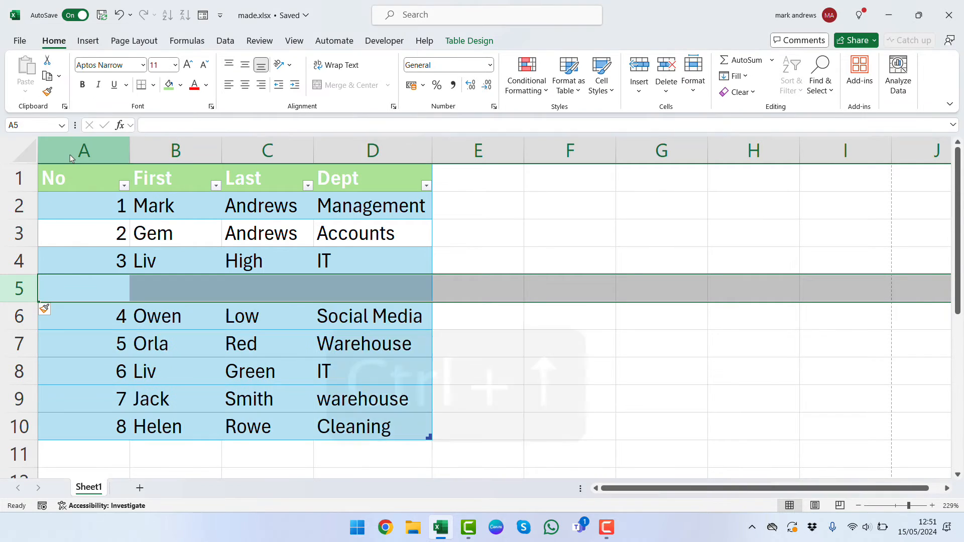
Jump up and down the No column between data edges A1, A4, A6 and A10 around the blank row, finishing on A4.
{"action": "key", "text": "ctrl+Up"}
{"action": "key", "text": "ctrl+Up"}
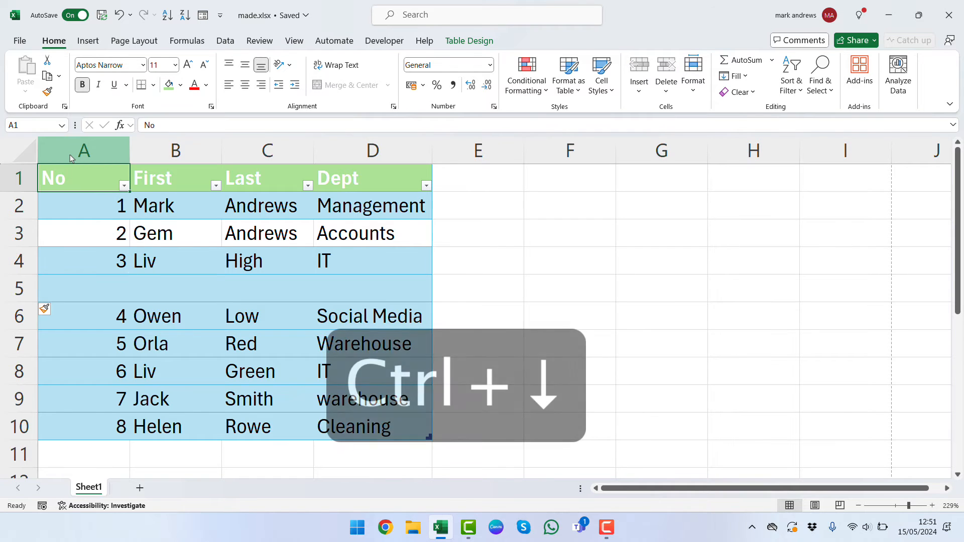
{"action": "key", "text": "ctrl+Down"}
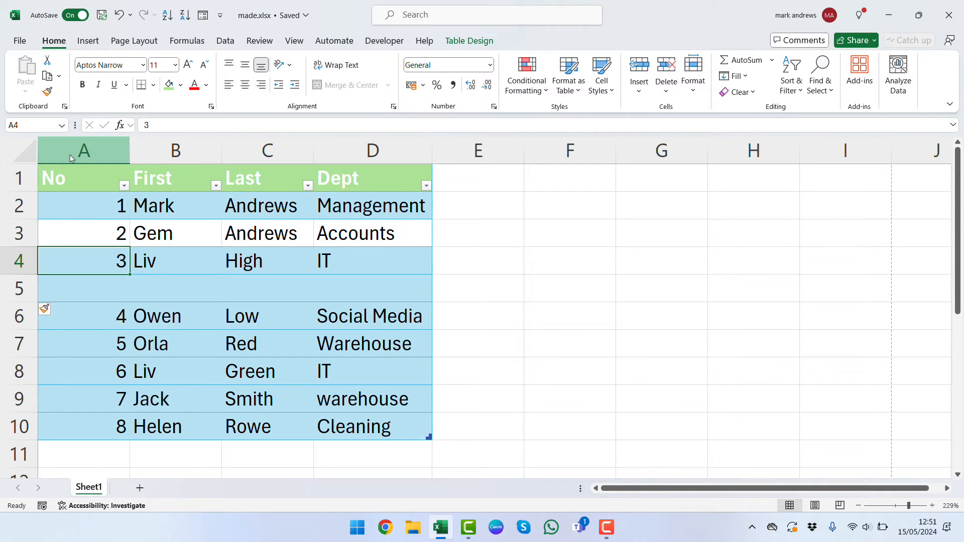
{"action": "key", "text": "ctrl+Down"}
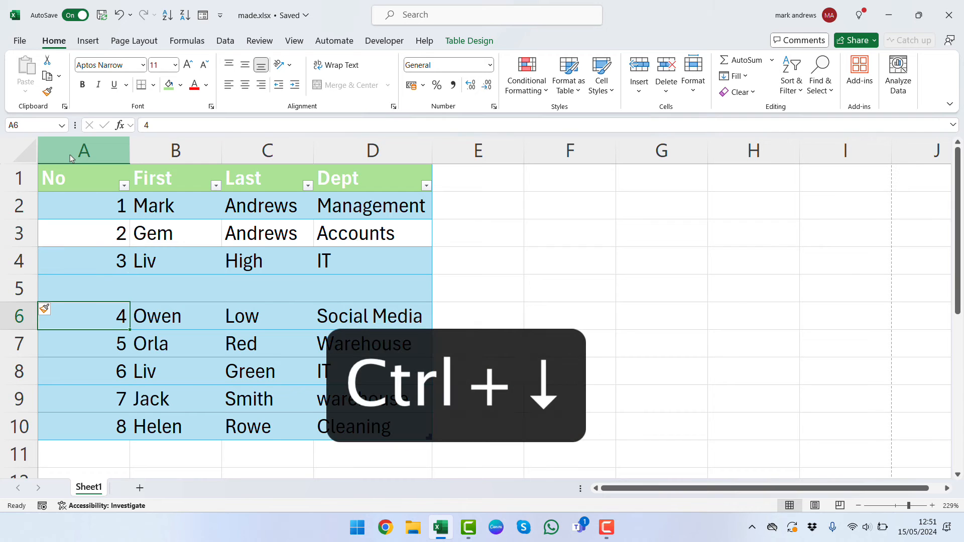
{"action": "key", "text": "ctrl+Down"}
{"action": "key", "text": "ctrl+Up"}
{"action": "key", "text": "ctrl+Up"}
{"action": "key", "text": "ctrl+Down"}
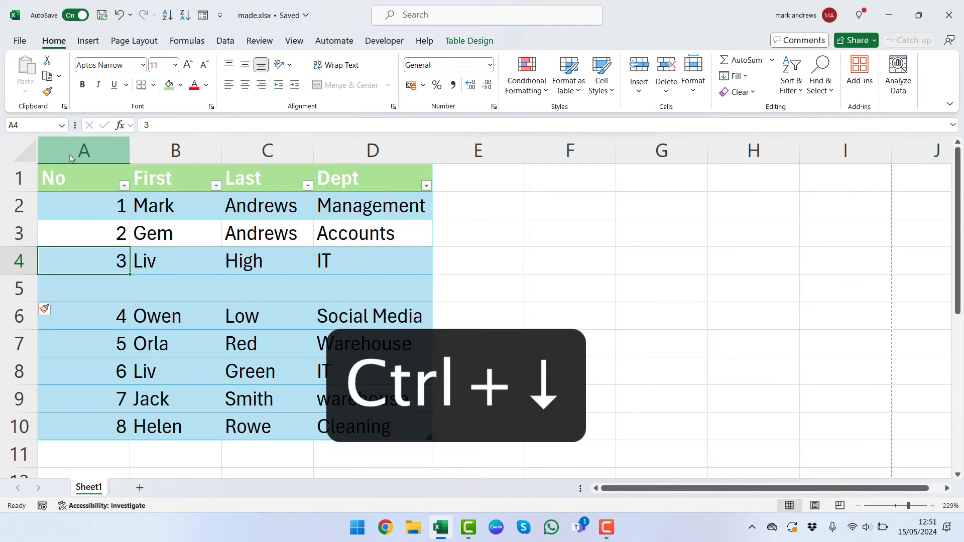
{"action": "key", "text": "ctrl+Down"}
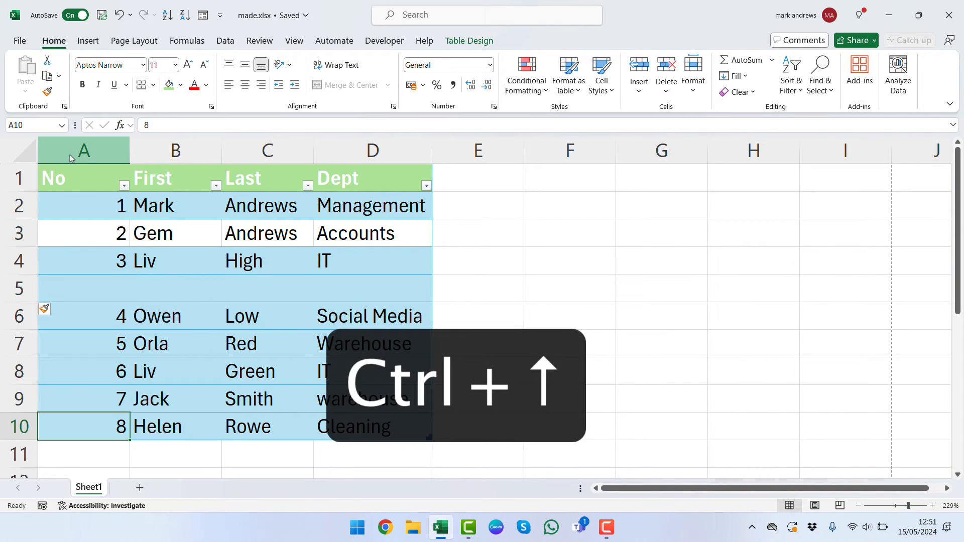
{"action": "key", "text": "ctrl+Up"}
{"action": "key", "text": "ctrl+Up"}
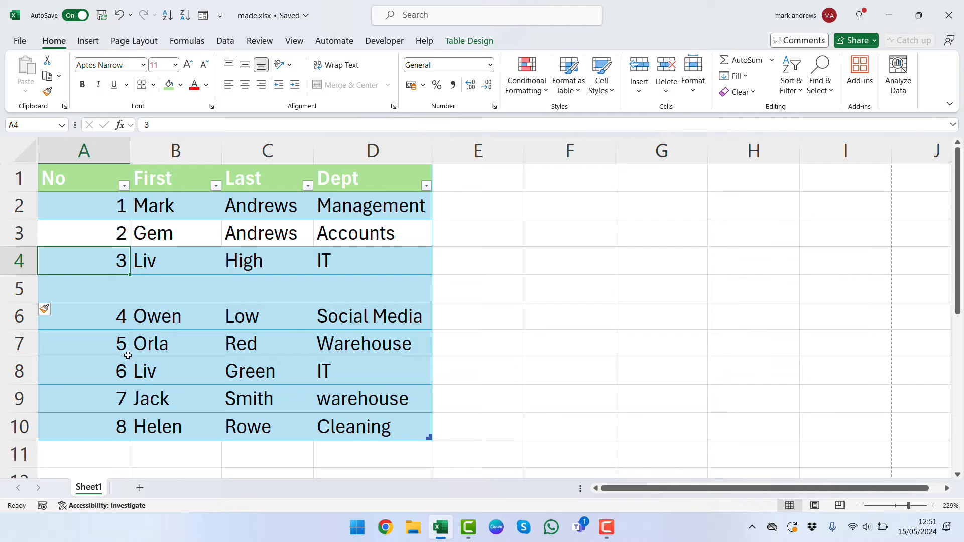
Undo the blank row insertion and reduce the row selection to cell A5.
{"action": "key", "text": "ctrl+z"}
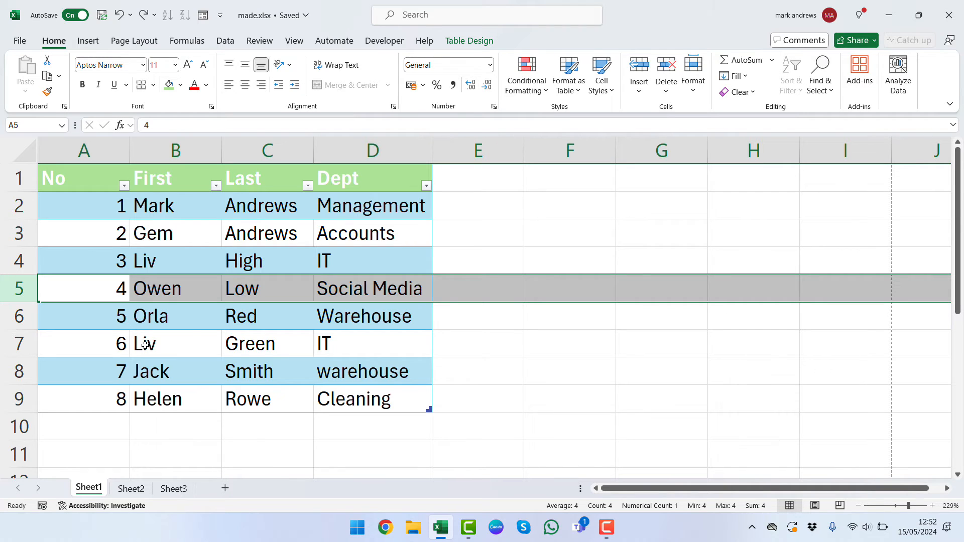
{"action": "key", "text": "Left"}
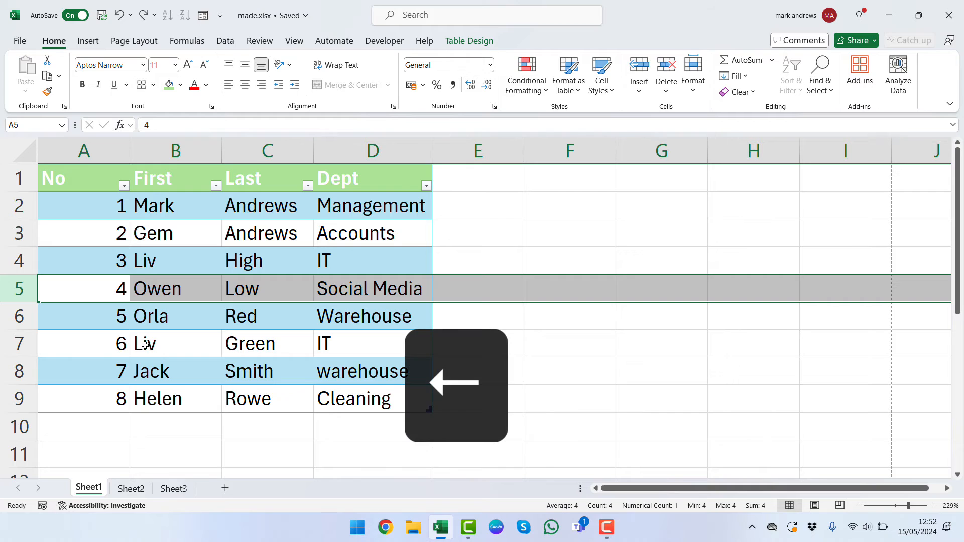
{"action": "key", "text": "Left"}
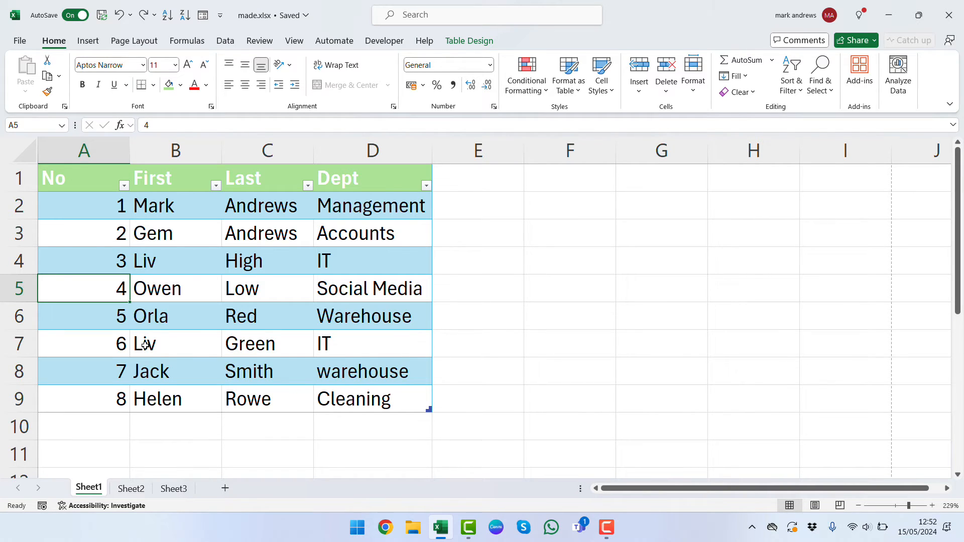
Move one cell at a time down the No column, and back up to A4.
{"action": "key", "text": "Down"}
{"action": "key", "text": "Down"}
{"action": "key", "text": "Down"}
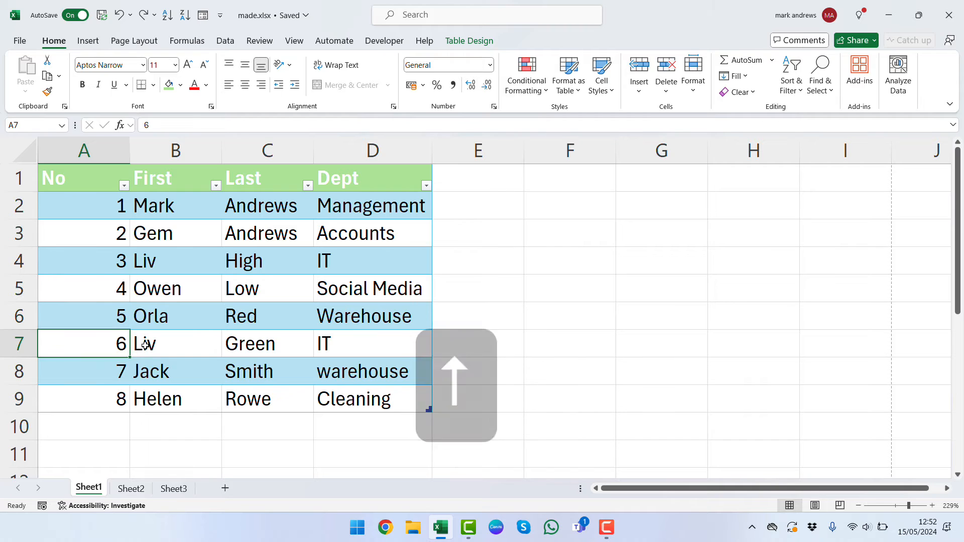
{"action": "key", "text": "Up"}
{"action": "key", "text": "Up"}
{"action": "key", "text": "Up"}
{"action": "key", "text": "Up"}
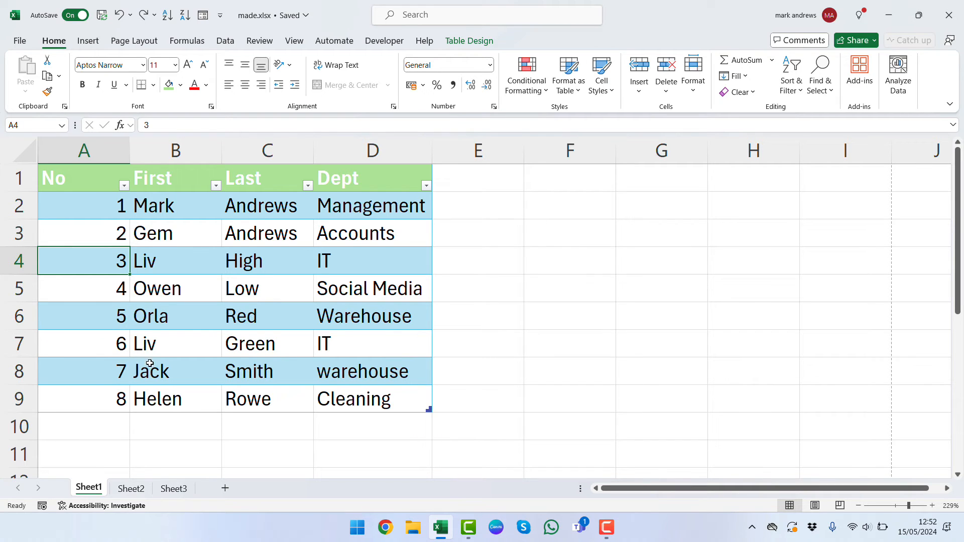
View Sheet2 and Sheet3, and return to cell A1 on Sheet1.
{"action": "left_click", "coordinate": [136, 487]}
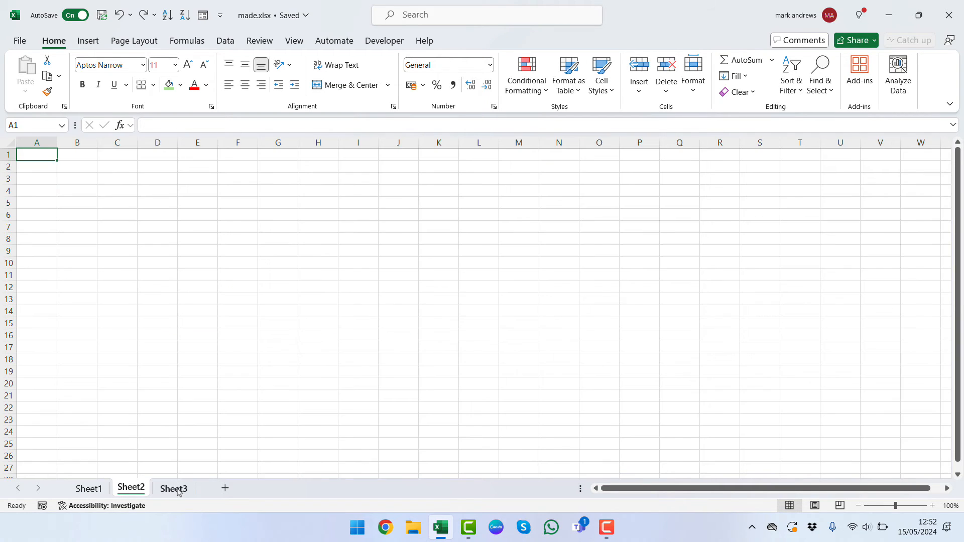
{"action": "left_click", "coordinate": [179, 490]}
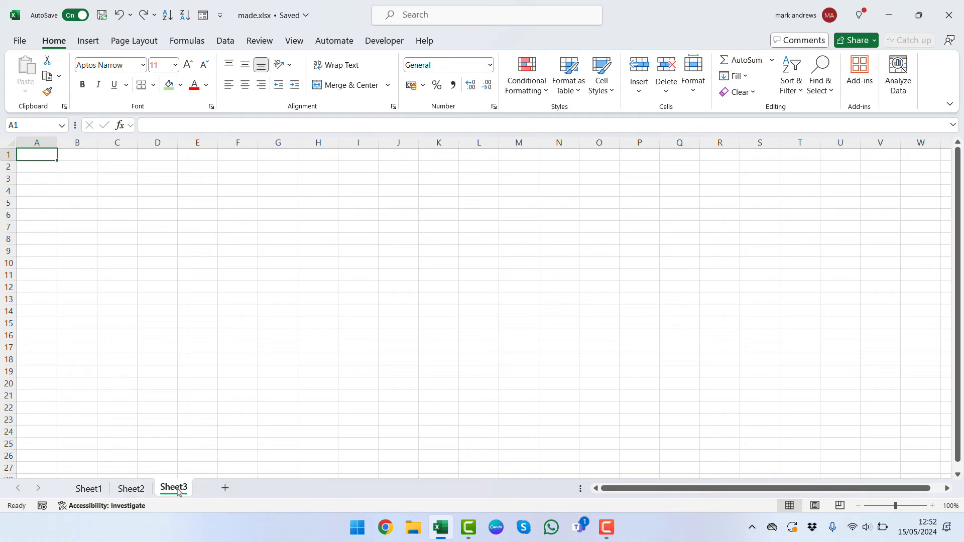
{"action": "left_click", "coordinate": [88, 489]}
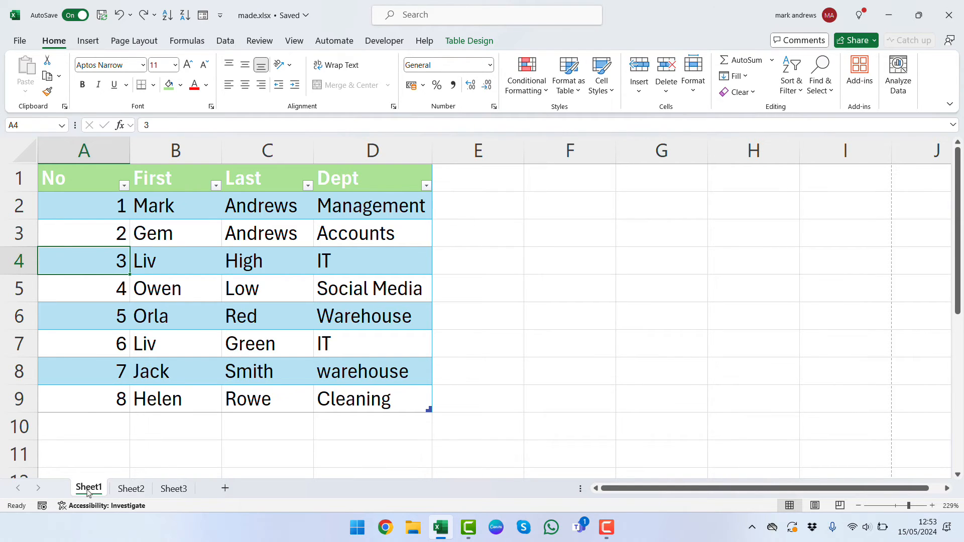
{"action": "key", "text": "ctrl+Page_Up"}
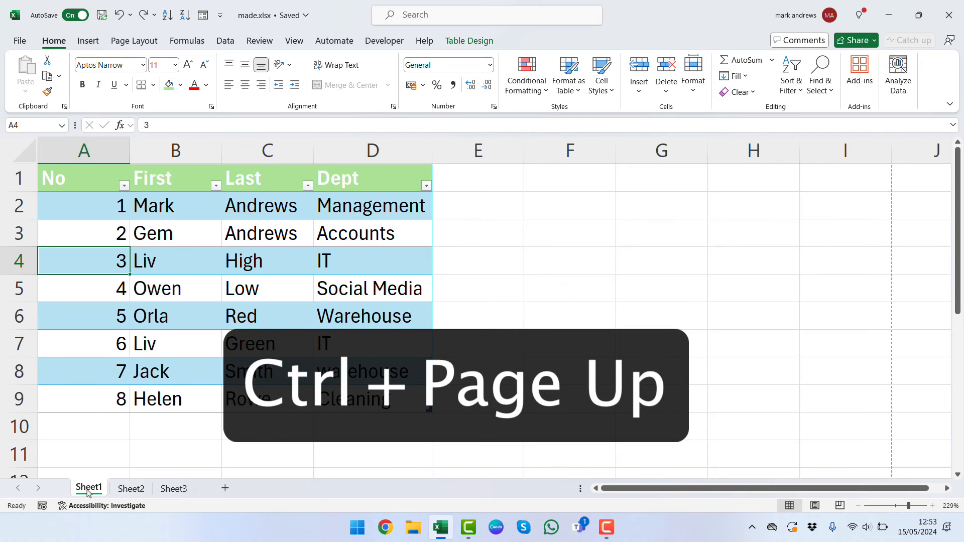
{"action": "key", "text": "ctrl+Home"}
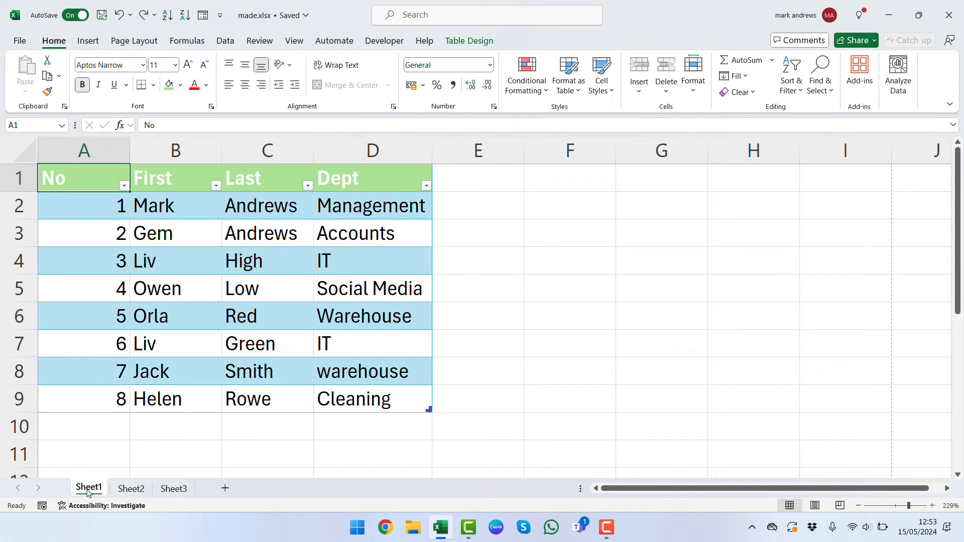
Switch forward and back through Sheet1, Sheet2 and Sheet3 one sheet at a time, finishing on Sheet1.
{"action": "key", "text": "ctrl+Page_Down"}
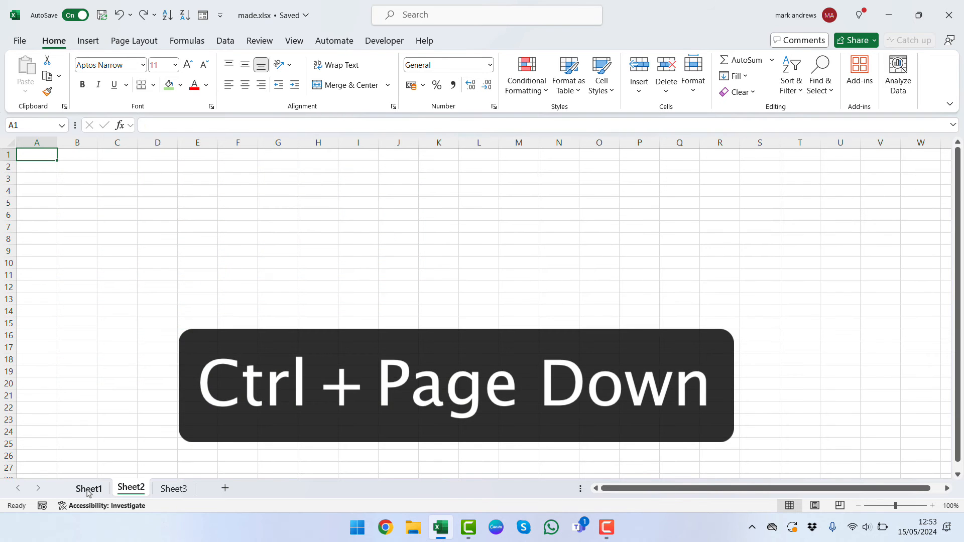
{"action": "key", "text": "ctrl+Page_Down"}
{"action": "key", "text": "ctrl+Page_Up"}
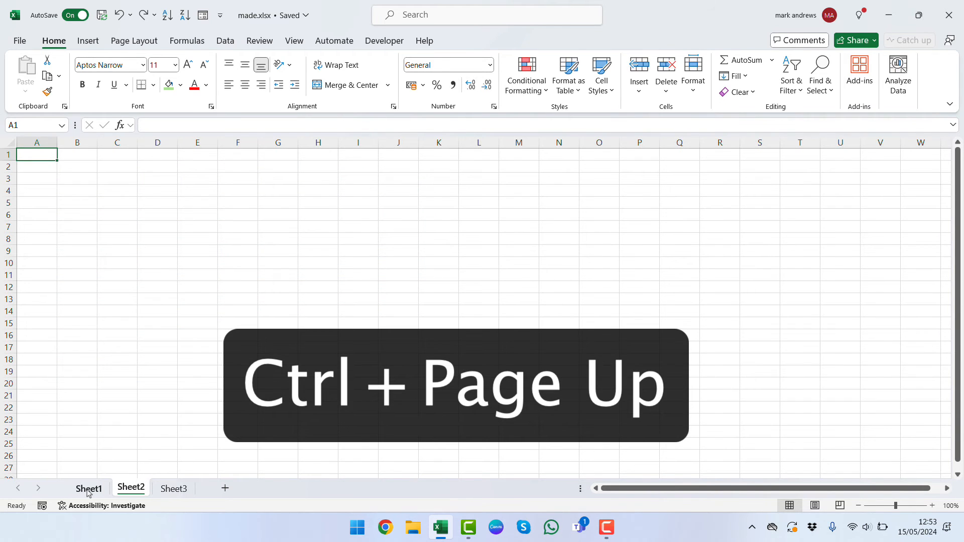
{"action": "key", "text": "ctrl+Page_Up"}
{"action": "key", "text": "ctrl+Page_Down"}
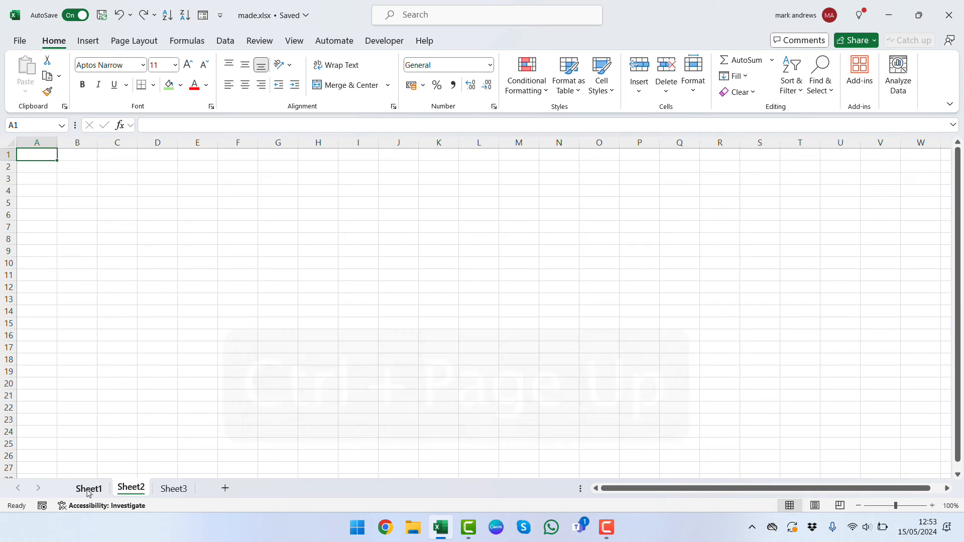
{"action": "key", "text": "ctrl+Page_Down"}
{"action": "key", "text": "ctrl+Page_Up"}
{"action": "key", "text": "ctrl+Page_Up"}
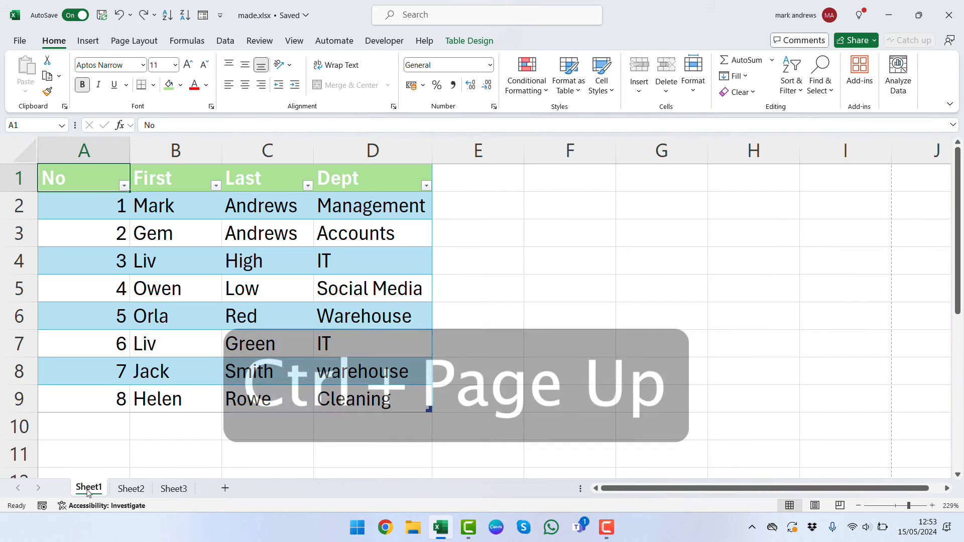
{"action": "key", "text": "ctrl+Page_Down"}
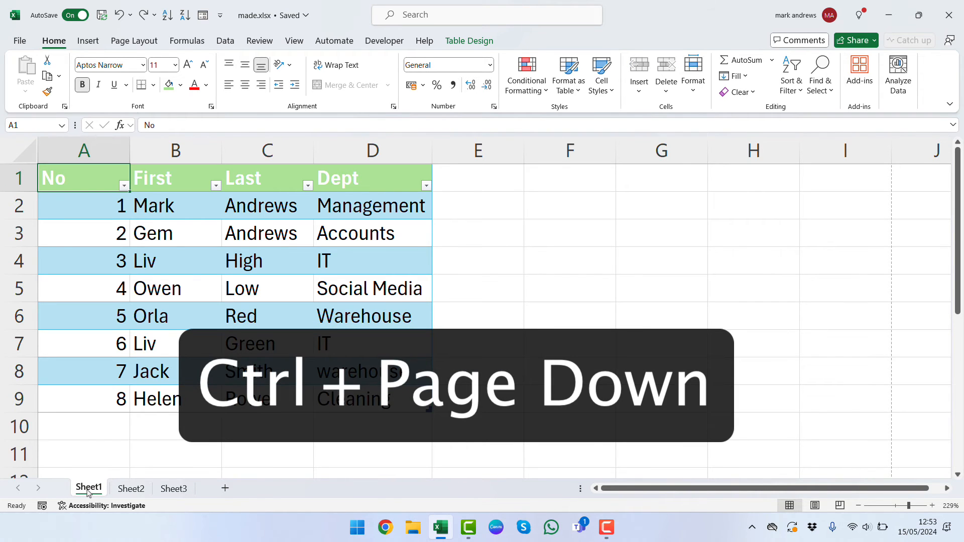
{"action": "key", "text": "ctrl+Page_Up"}
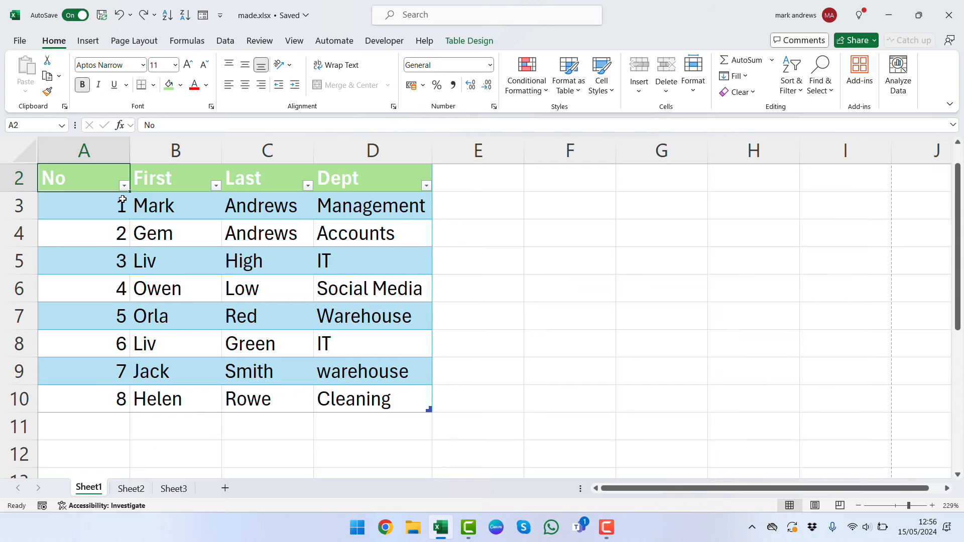
Select the table range A2:D10 and extend it to the whole worksheet, twice, returning to the No header in between.
{"action": "key", "text": "ctrl+a"}
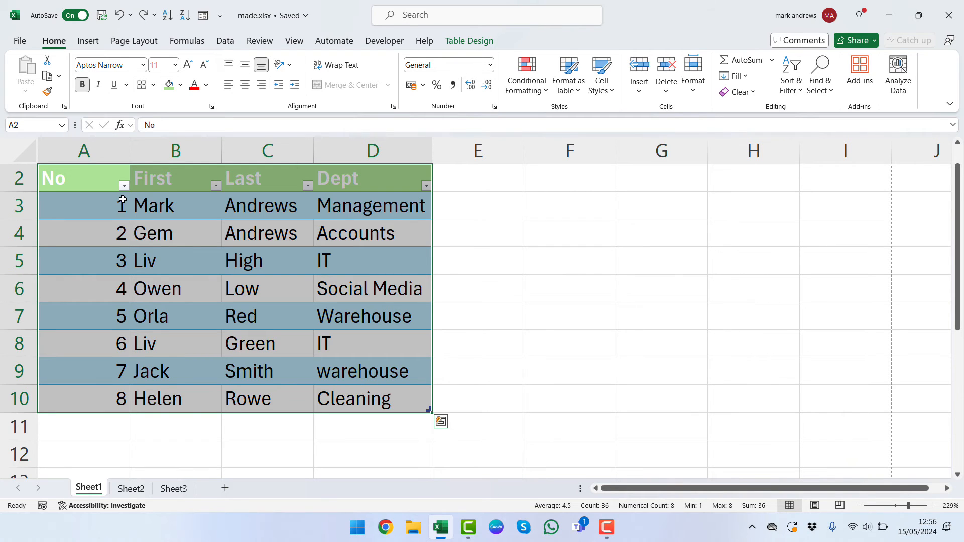
{"action": "key", "text": "ctrl+a"}
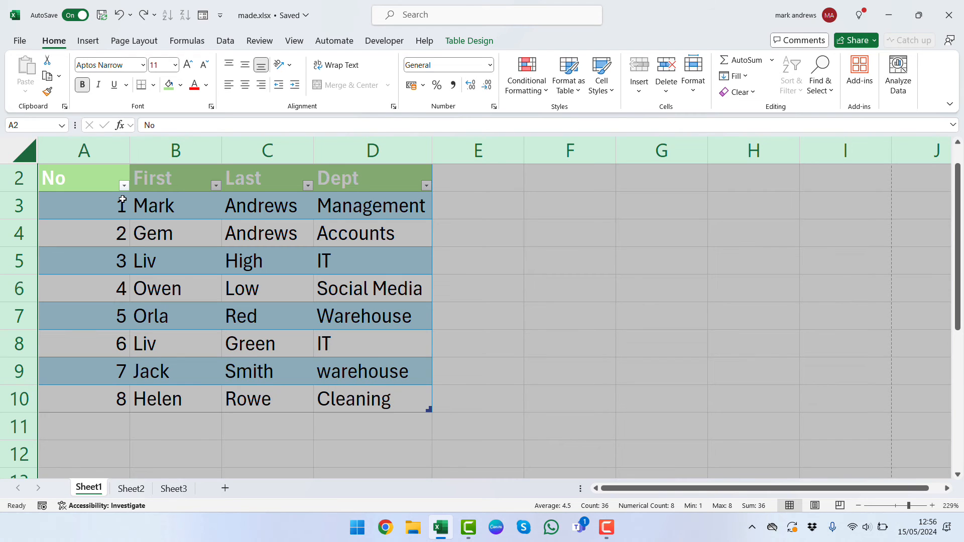
{"action": "key", "text": "Right"}
{"action": "key", "text": "Left"}
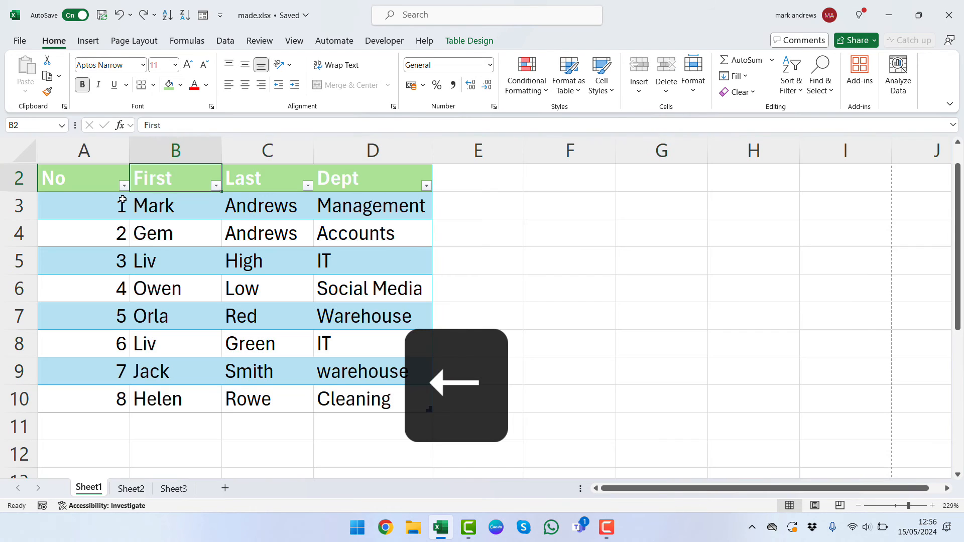
{"action": "key", "text": "ctrl+a"}
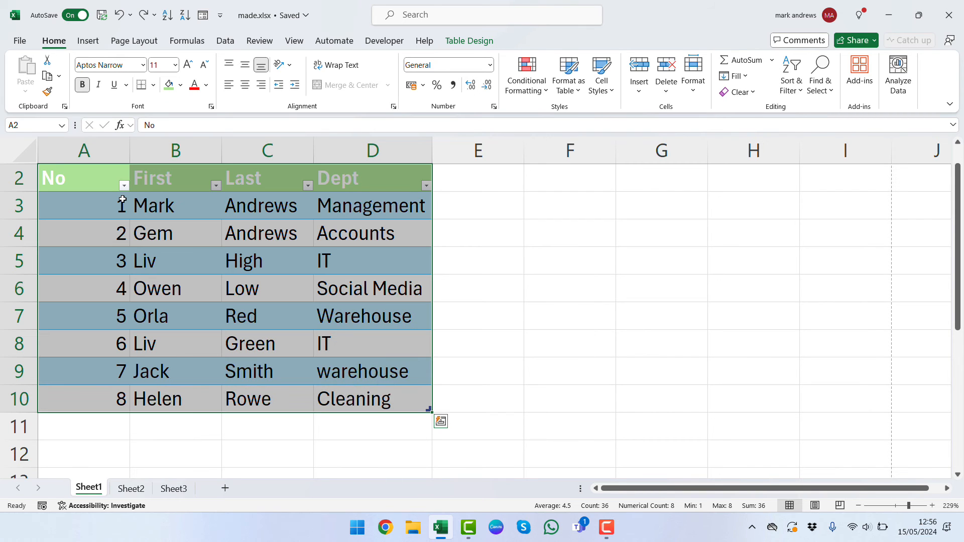
{"action": "key", "text": "ctrl+a"}
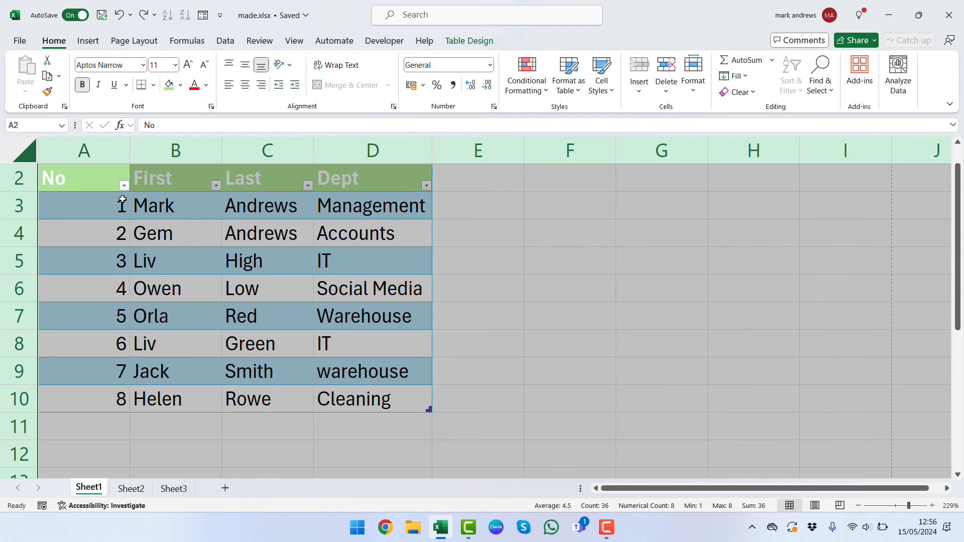
Select only the table range A2:D10 and copy it to Sheet2 starting at cell A1.
{"action": "key", "text": "ctrl+a"}
{"action": "key", "text": "ctrl+a"}
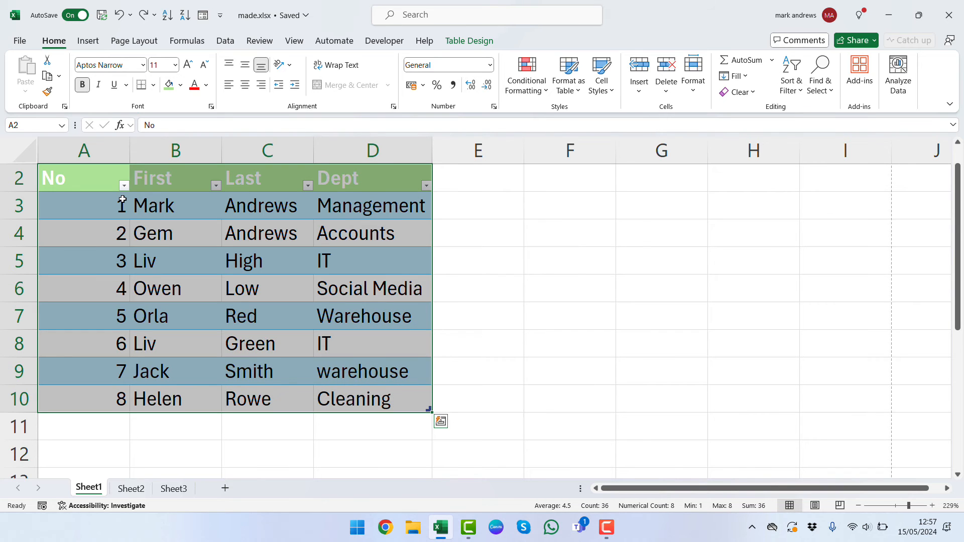
{"action": "key", "text": "ctrl+c"}
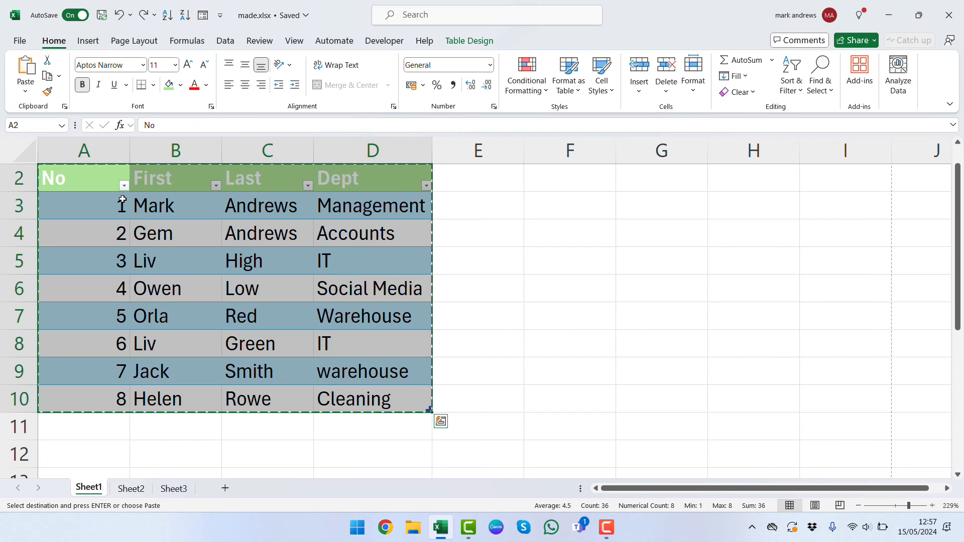
{"action": "key", "text": "ctrl+Page_Down"}
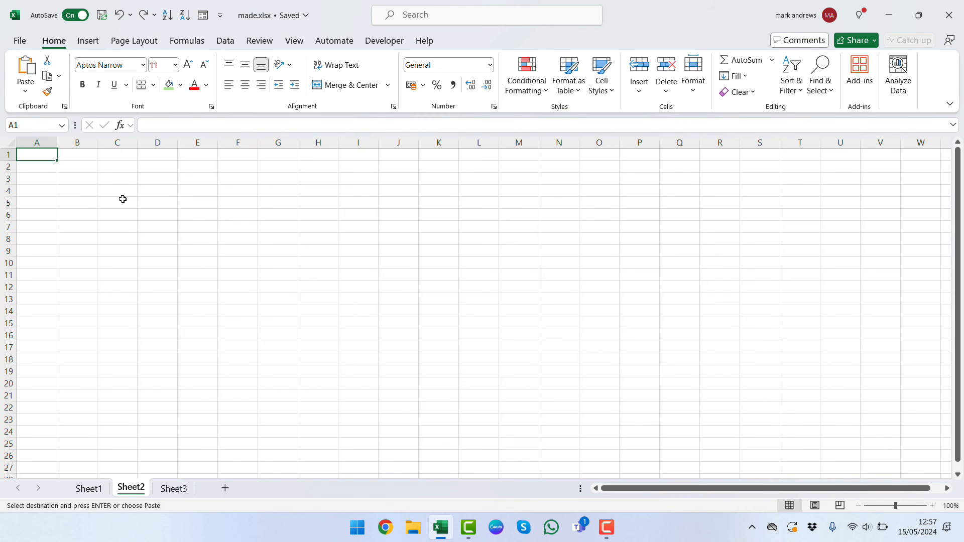
{"action": "key", "text": "ctrl+v"}
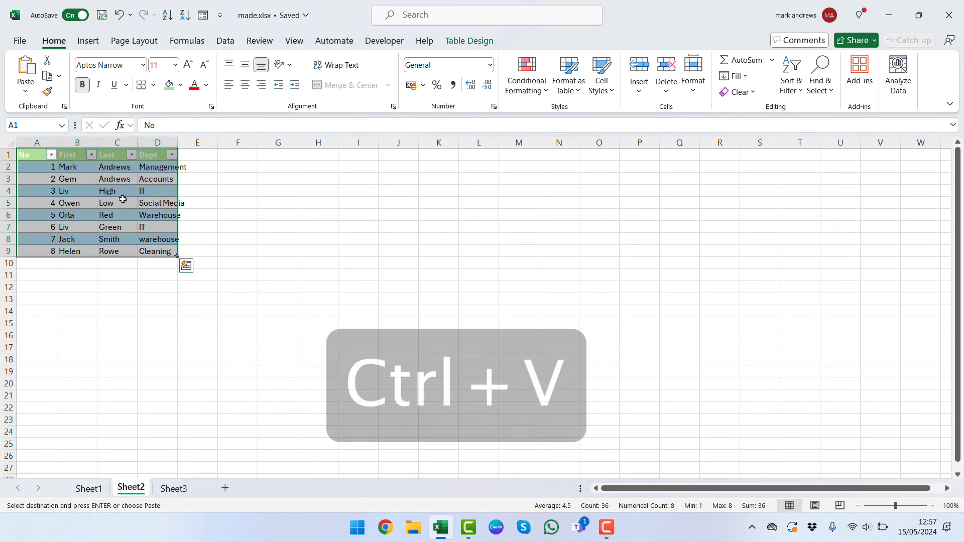
Compare the source table on Sheet1 with its pasted copy on Sheet2, finishing on Sheet1.
{"action": "key", "text": "ctrl+Page_Up"}
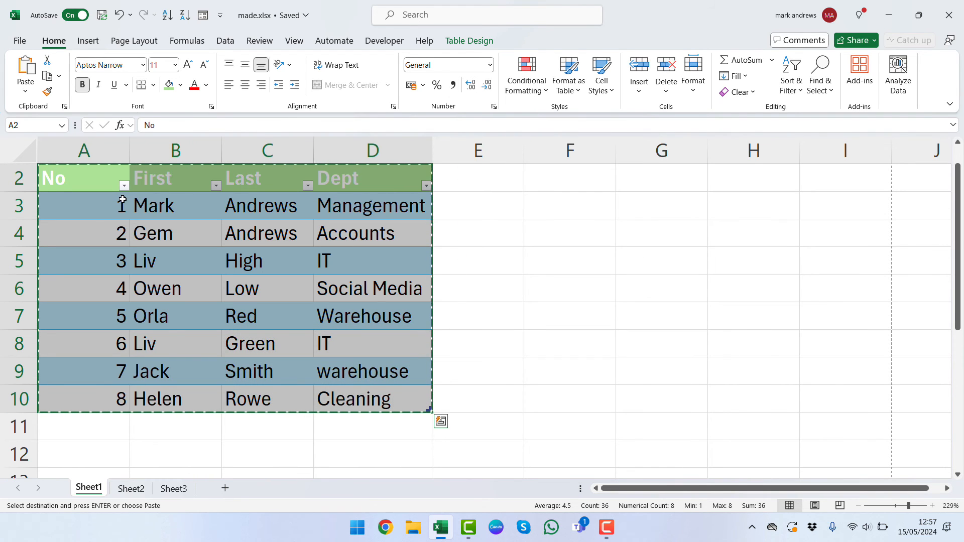
{"action": "key", "text": "ctrl+Page_Down"}
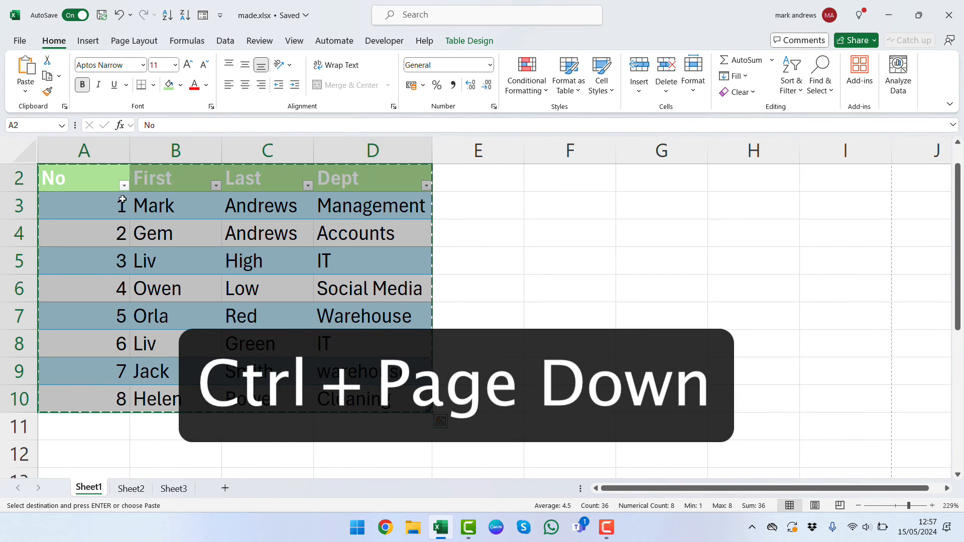
{"action": "key", "text": "ctrl+Page_Up"}
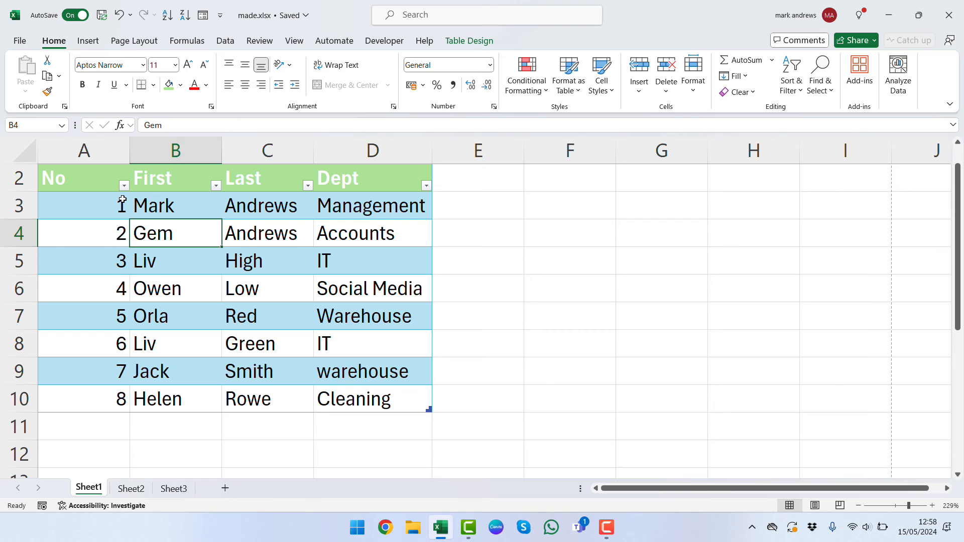
From cell B4, select the data in the table's First column and extend the selection to include its header.
{"action": "key", "text": "Right"}
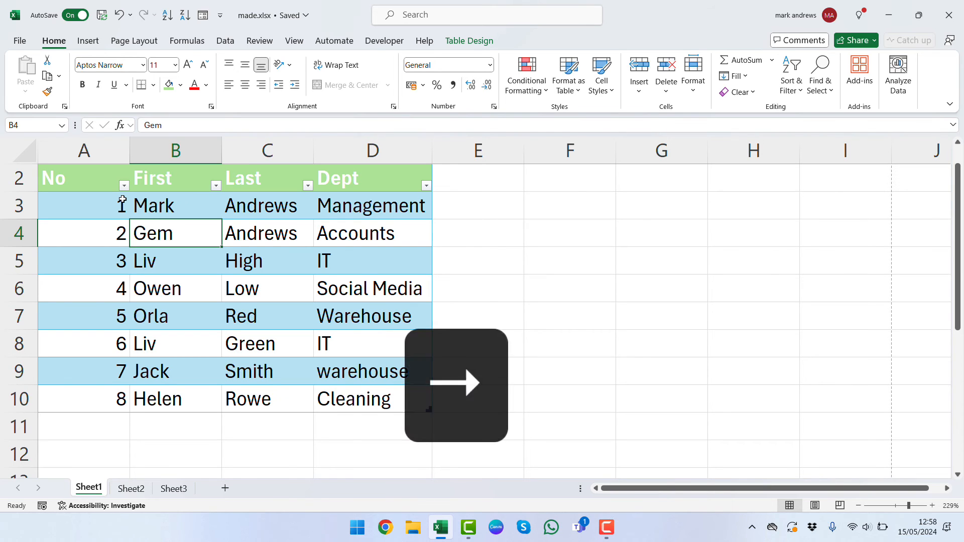
{"action": "key", "text": "Left"}
{"action": "key", "text": "Right"}
{"action": "key", "text": "Left"}
{"action": "key", "text": "Right"}
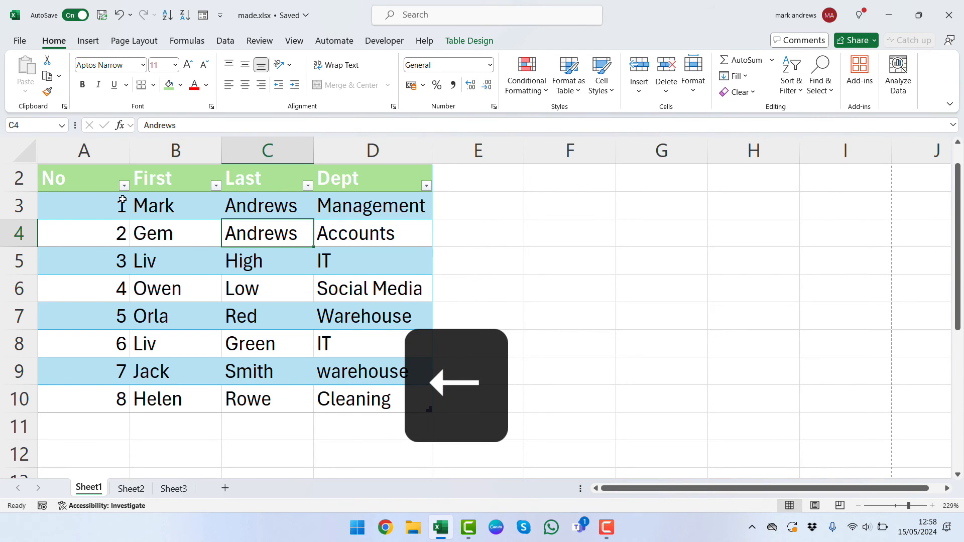
{"action": "key", "text": "Left"}
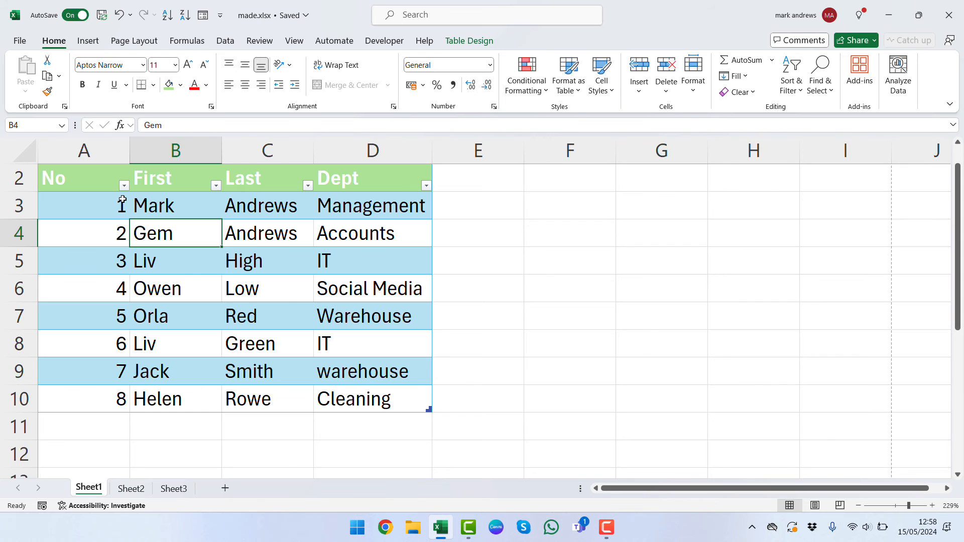
{"action": "key", "text": "ctrl+space"}
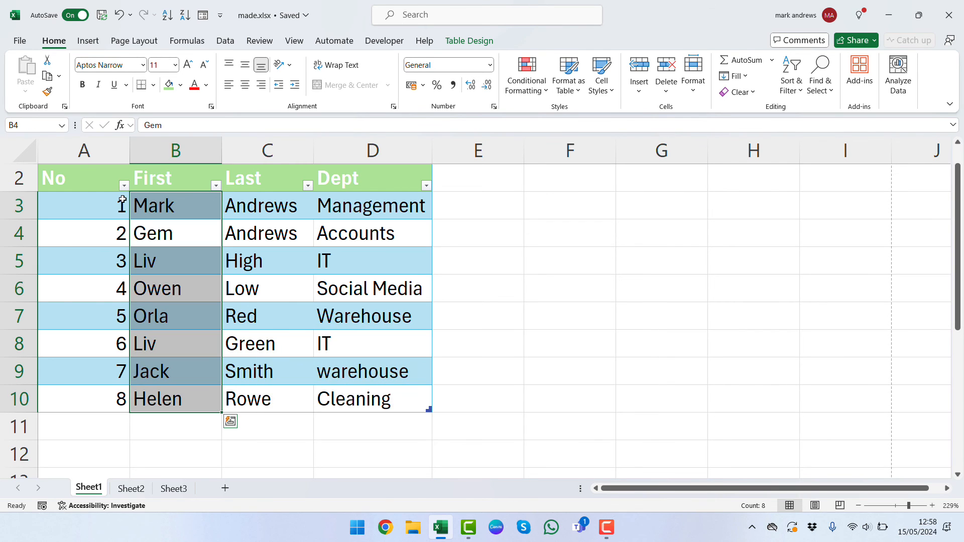
{"action": "key", "text": "ctrl+space"}
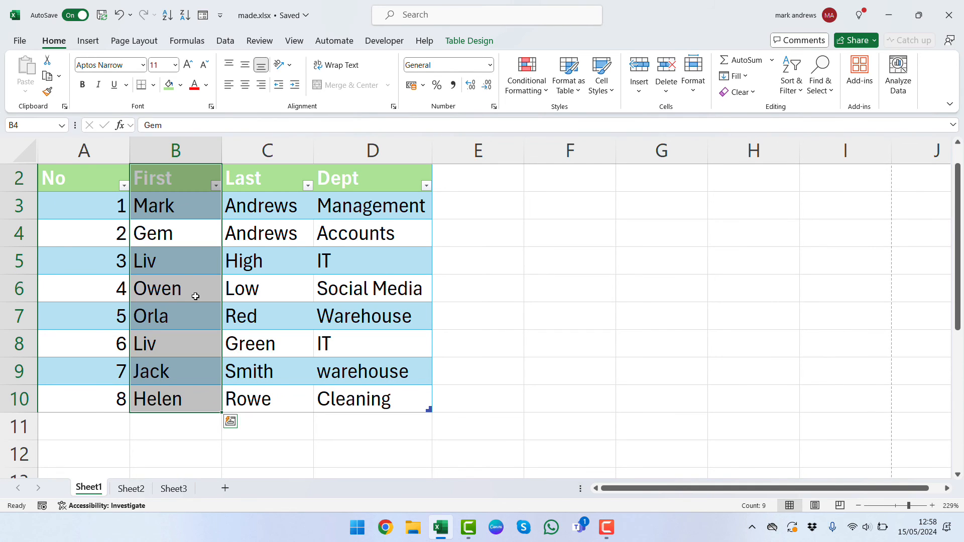
Clear the selection back to cell B4 and select only the First column's data cells B3:B10 without the header.
{"action": "key", "text": "Right"}
{"action": "key", "text": "Left"}
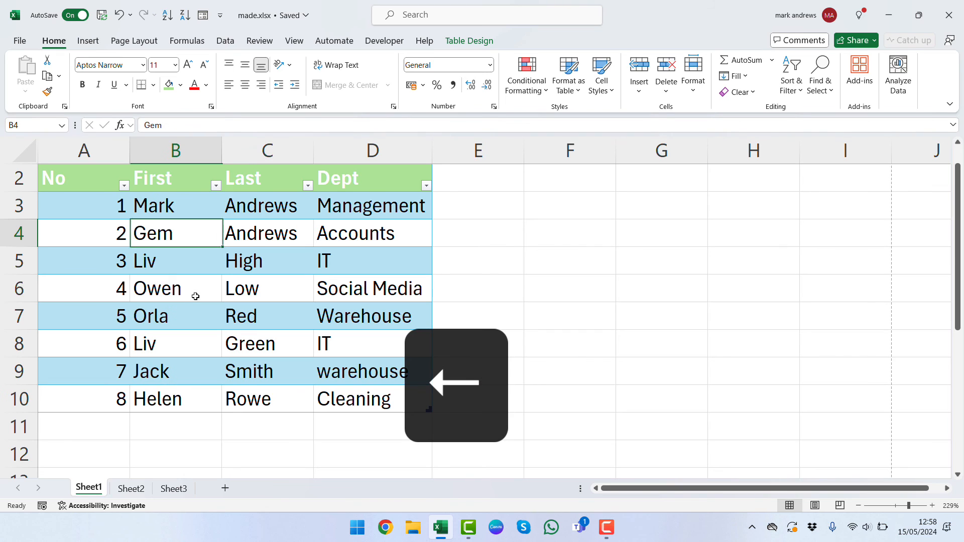
{"action": "key", "text": "ctrl+space"}
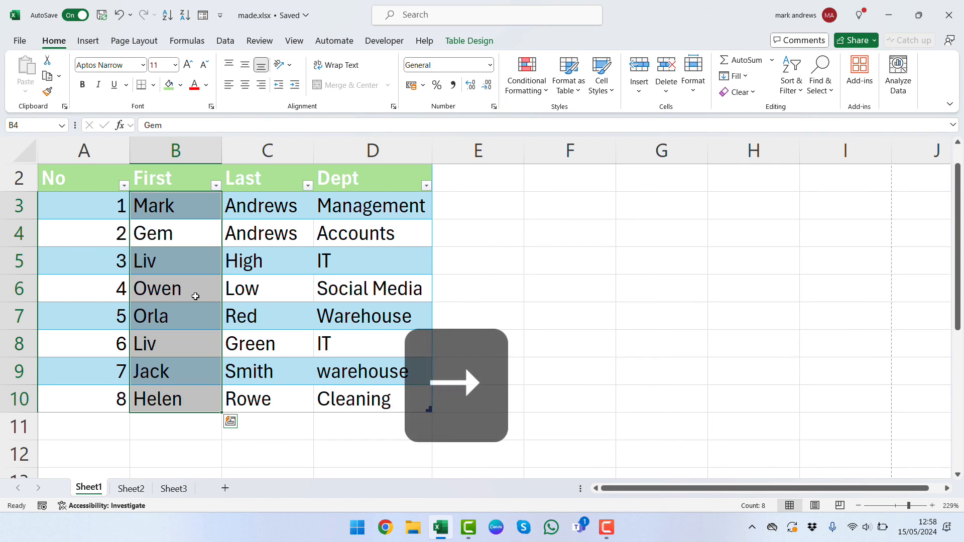
Move to cell B5 and select that table row, A5:D5.
{"action": "key", "text": "Right"}
{"action": "key", "text": "Down"}
{"action": "key", "text": "Left"}
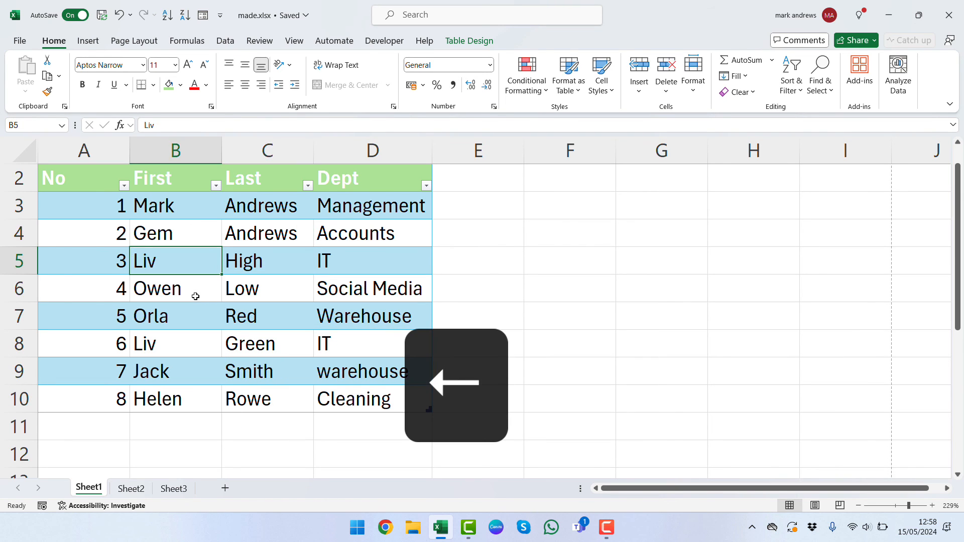
{"action": "key", "text": "Left"}
{"action": "key", "text": "Right"}
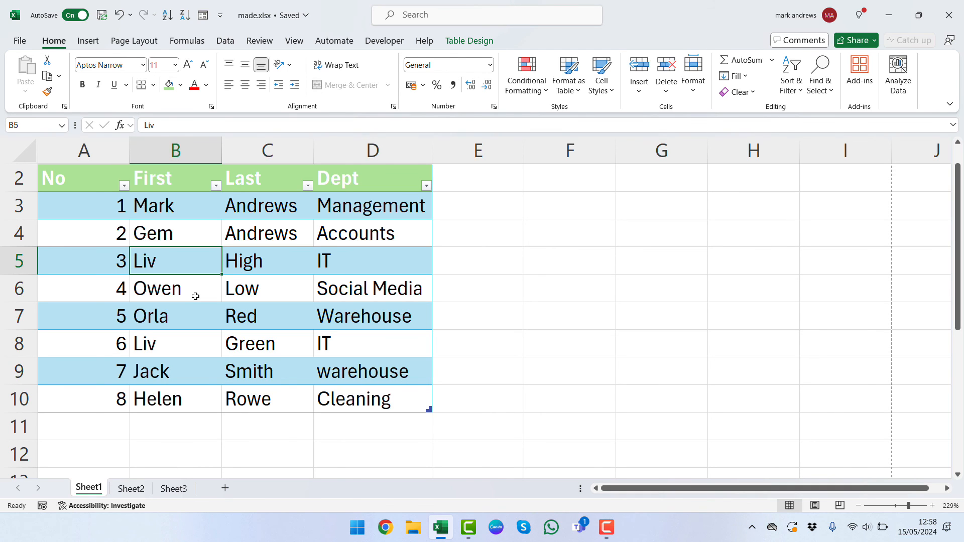
{"action": "key", "text": "shift+space"}
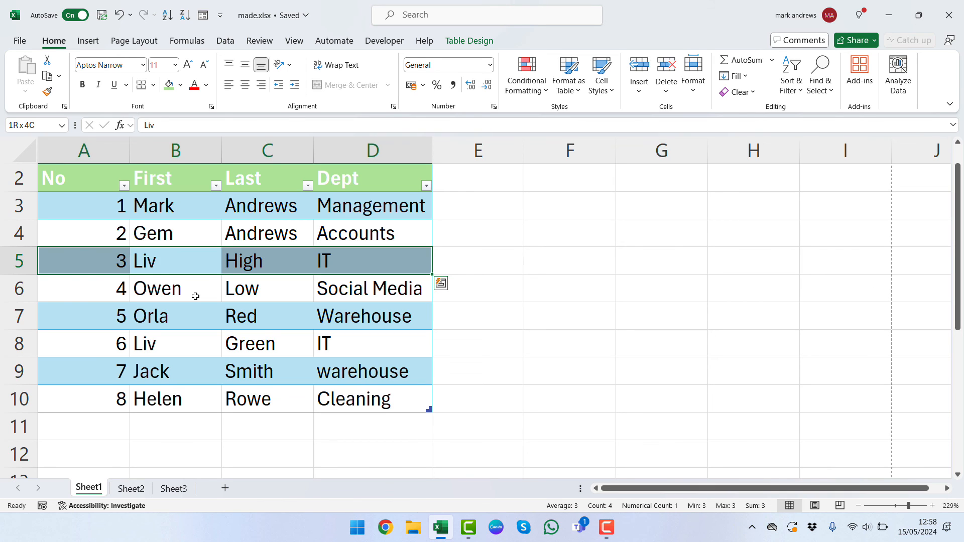
Move down to cell A7 and select that table row, A7:D7.
{"action": "key", "text": "Left"}
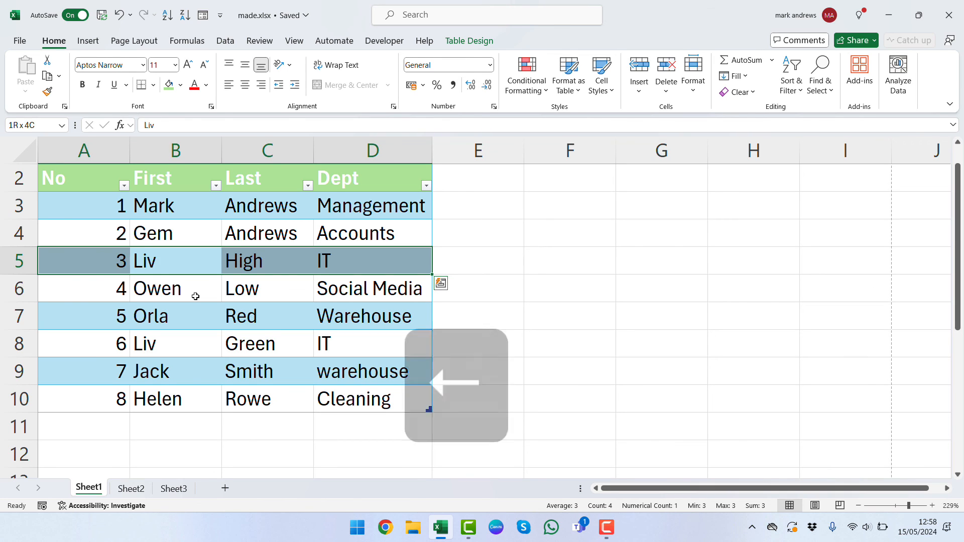
{"action": "key", "text": "Down"}
{"action": "key", "text": "Down"}
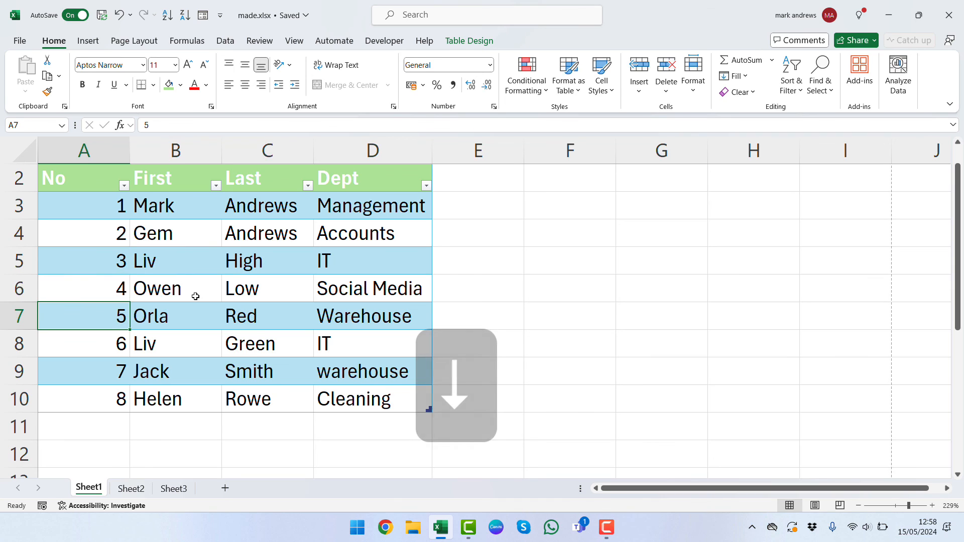
{"action": "key", "text": "shift+space"}
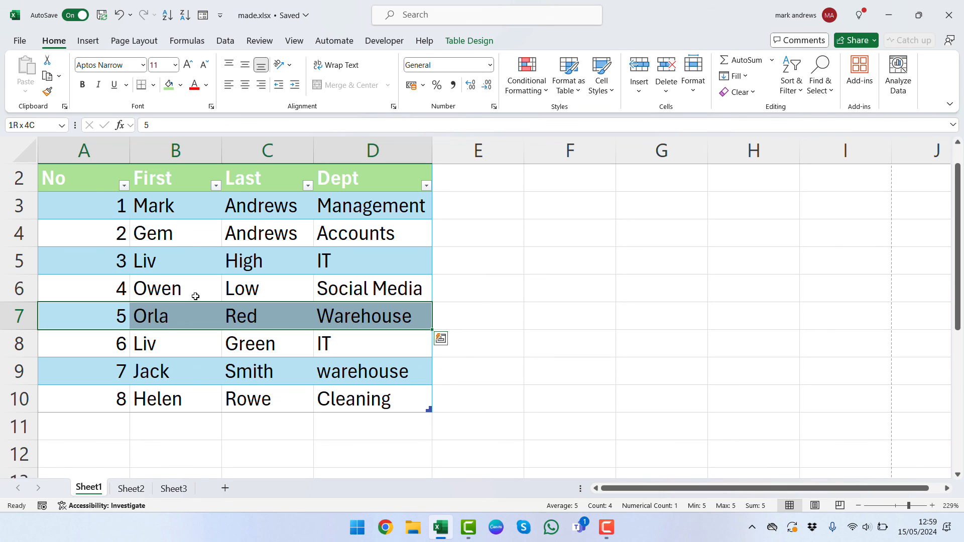
Move up to cell A4, view Sheet2 briefly, and return to the No header in cell A2 on Sheet1.
{"action": "key", "text": "Left"}
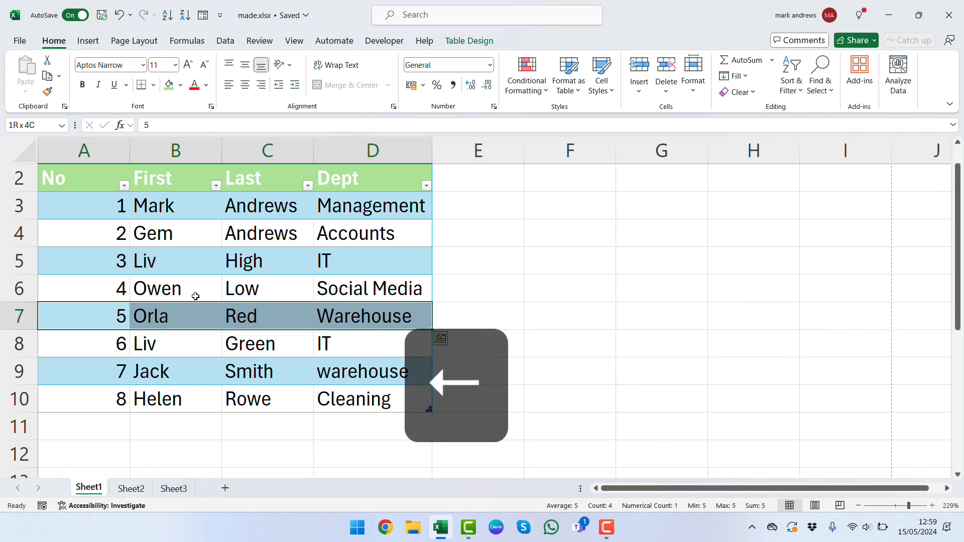
{"action": "key", "text": "Up"}
{"action": "key", "text": "Up"}
{"action": "key", "text": "Up"}
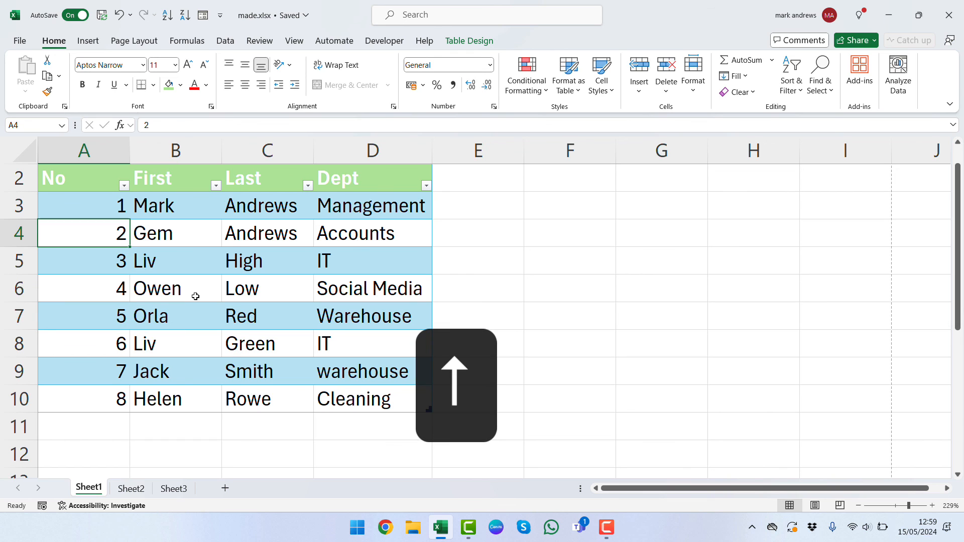
{"action": "key", "text": "ctrl+Page_Down"}
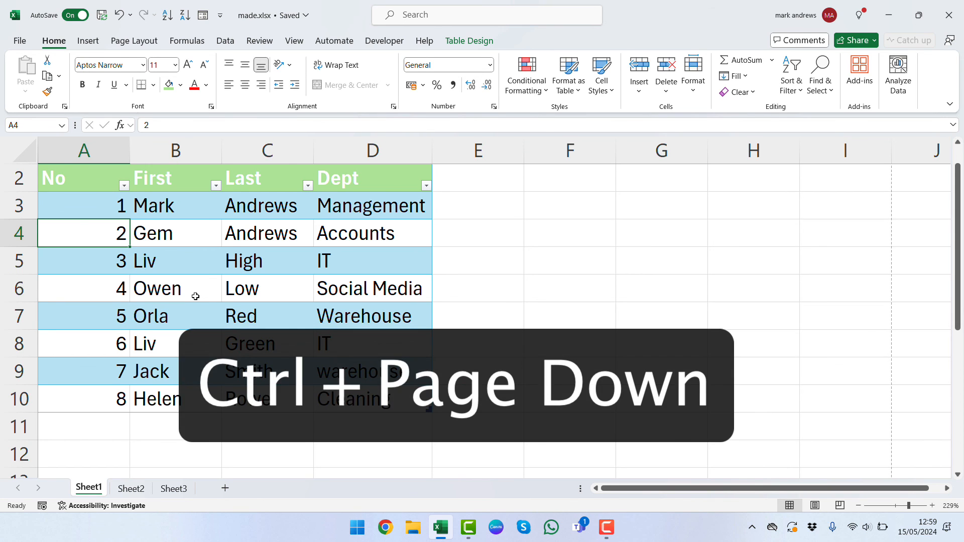
{"action": "key", "text": "ctrl+Page_Up"}
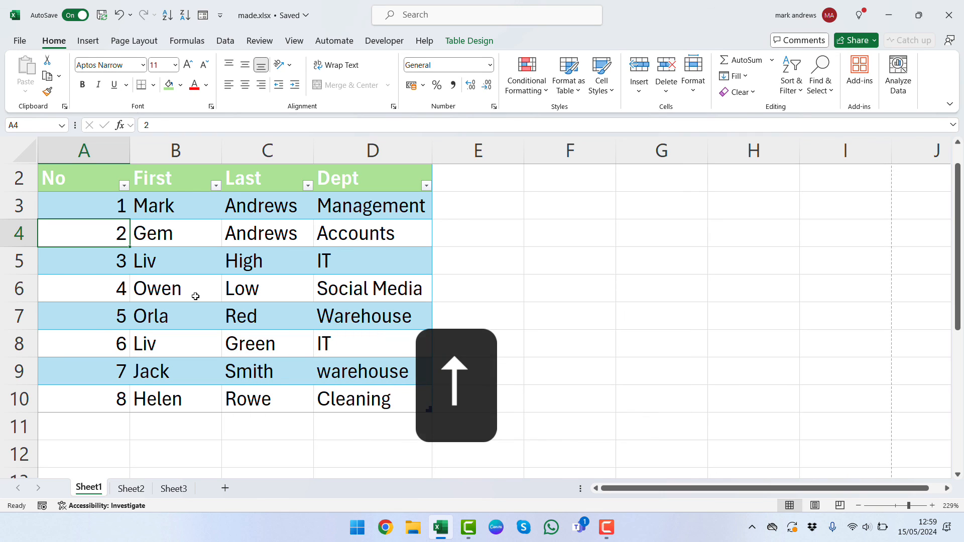
{"action": "key", "text": "Up"}
{"action": "key", "text": "Up"}
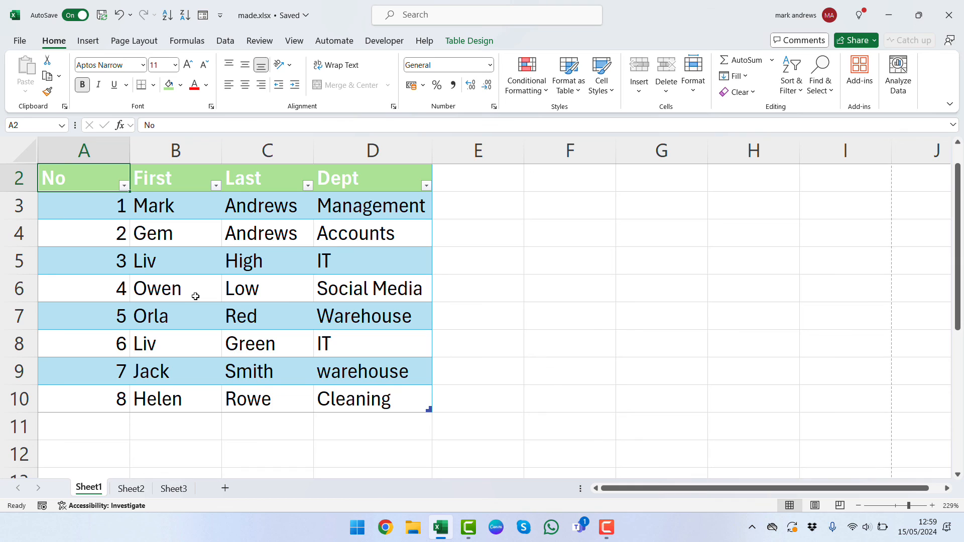
Jump along the table's edges from the No header to D2, D10 and A10.
{"action": "key", "text": "ctrl+Right"}
{"action": "key", "text": "ctrl+Down"}
{"action": "key", "text": "ctrl+Left"}
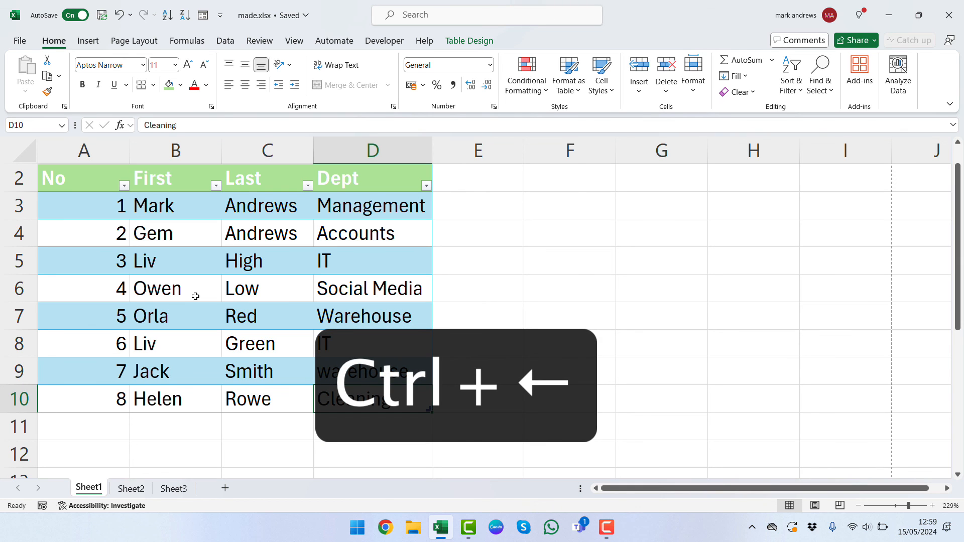